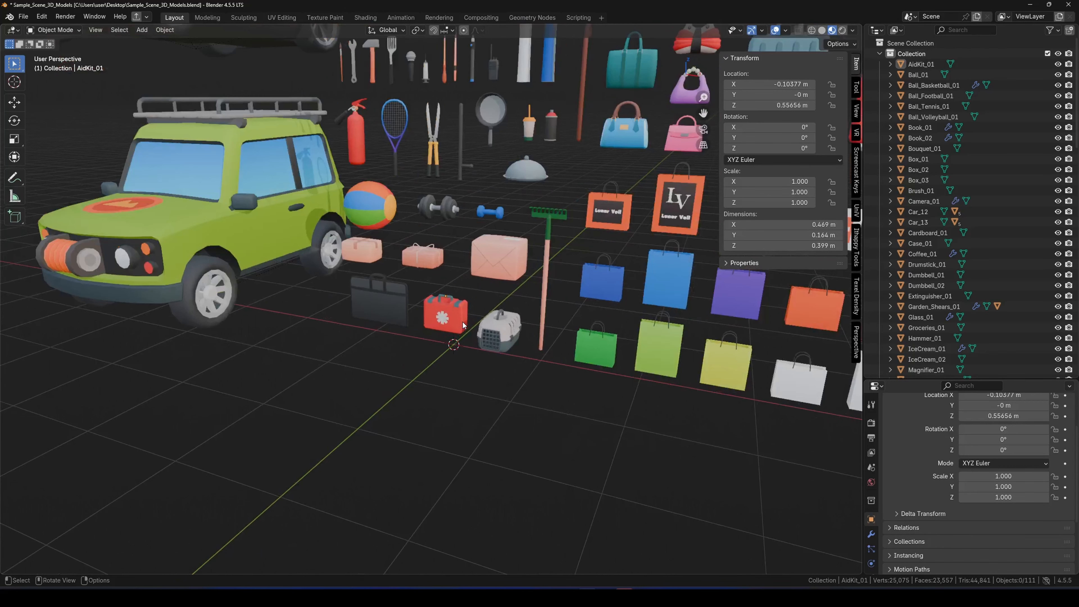
Clear the location of the red AidKit_01 object to move it to the world origin and apply all its transforms
left_click(453, 311)
scroll(472, 297, "up", 4)
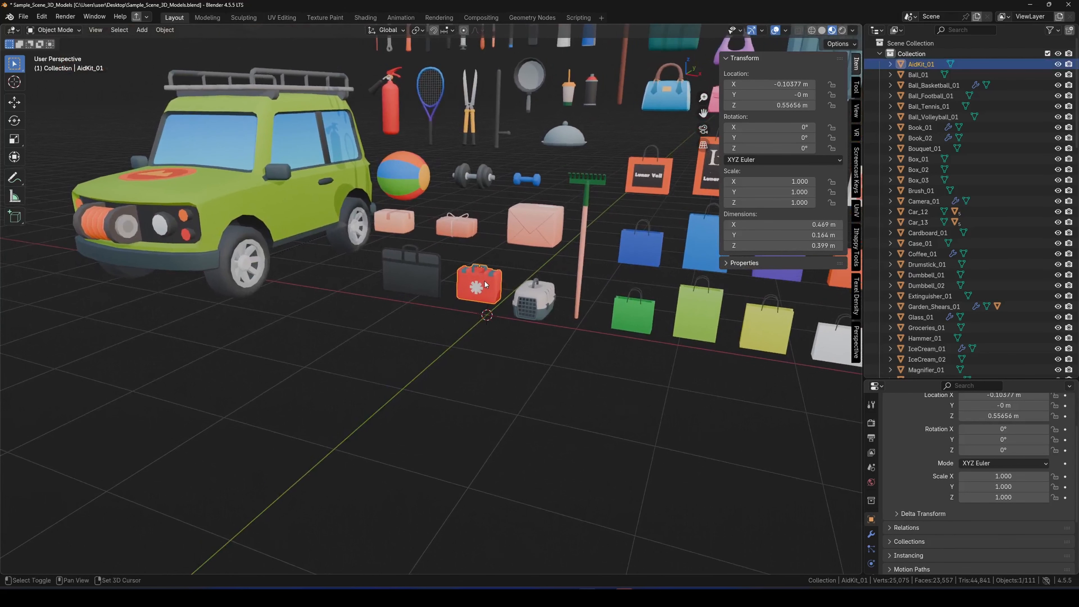
key("alt+g")
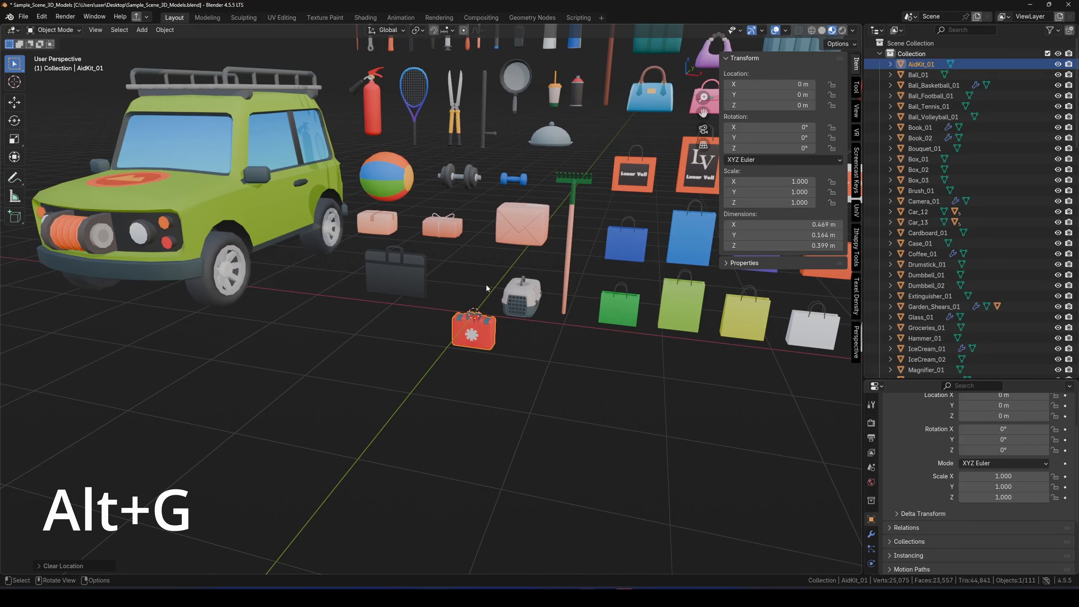
mouse_move(479, 296)
middle_mouse_down("shift")
mouse_move(478, 279)
mouse_move(481, 289)
middle_mouse_up("shift")
key("ctrl+a")
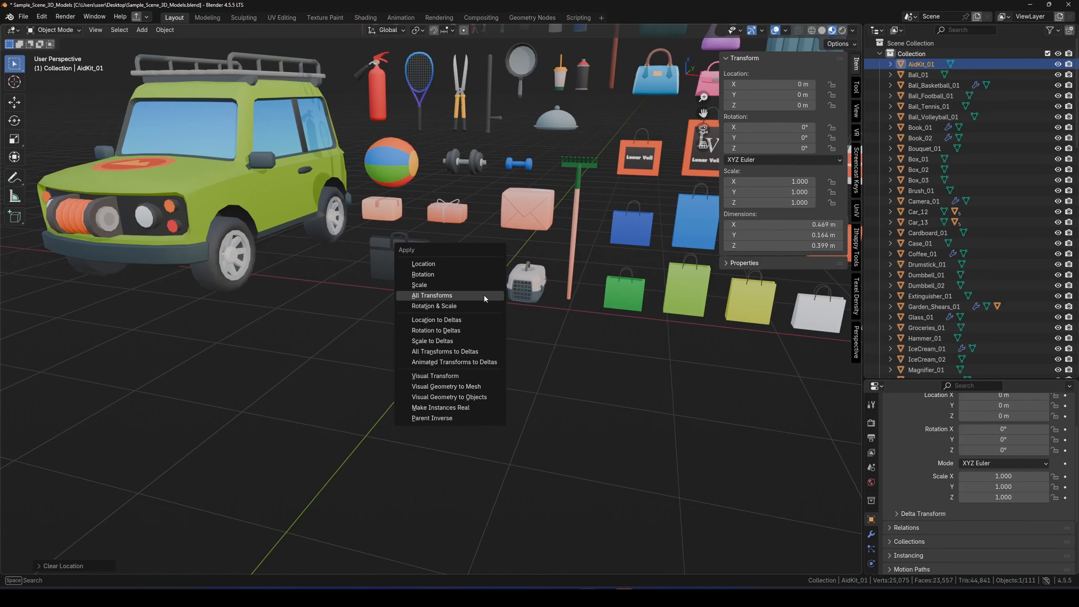
left_click(484, 296)
middle_click_drag(480, 303, 495, 281, "shift")
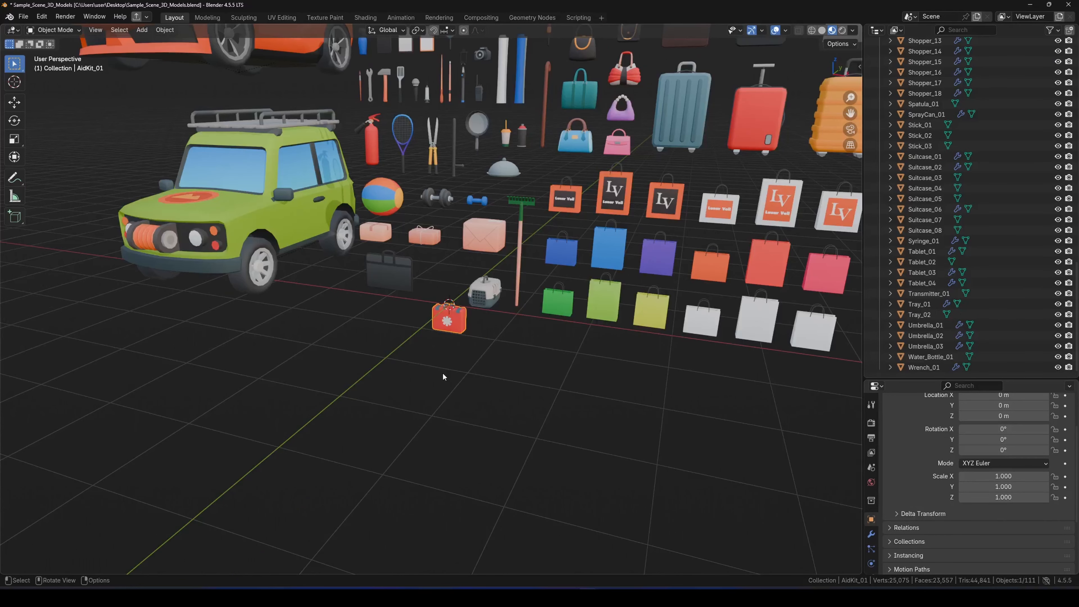
Start an FBX export of the selected aid kit into the Export_FBX folder on the Desktop
left_click(23, 16)
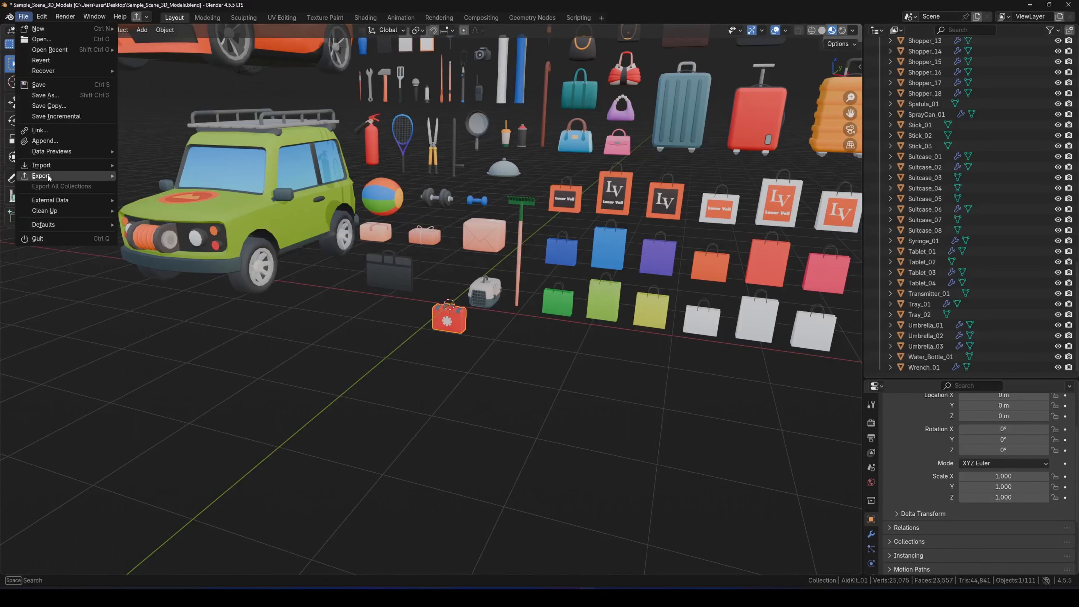
mouse_move(48, 175)
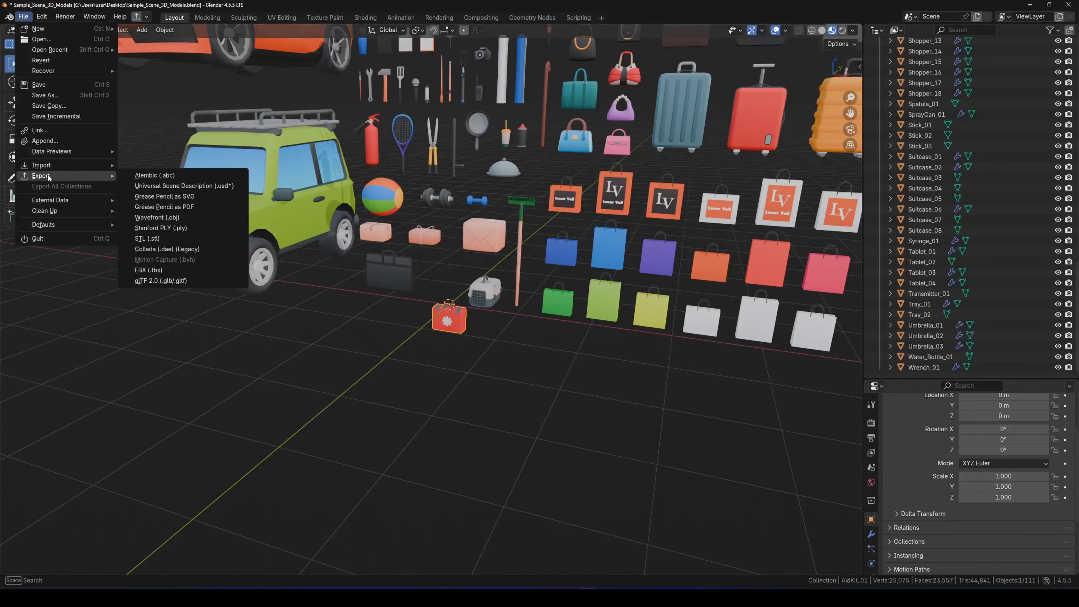
left_click(160, 268)
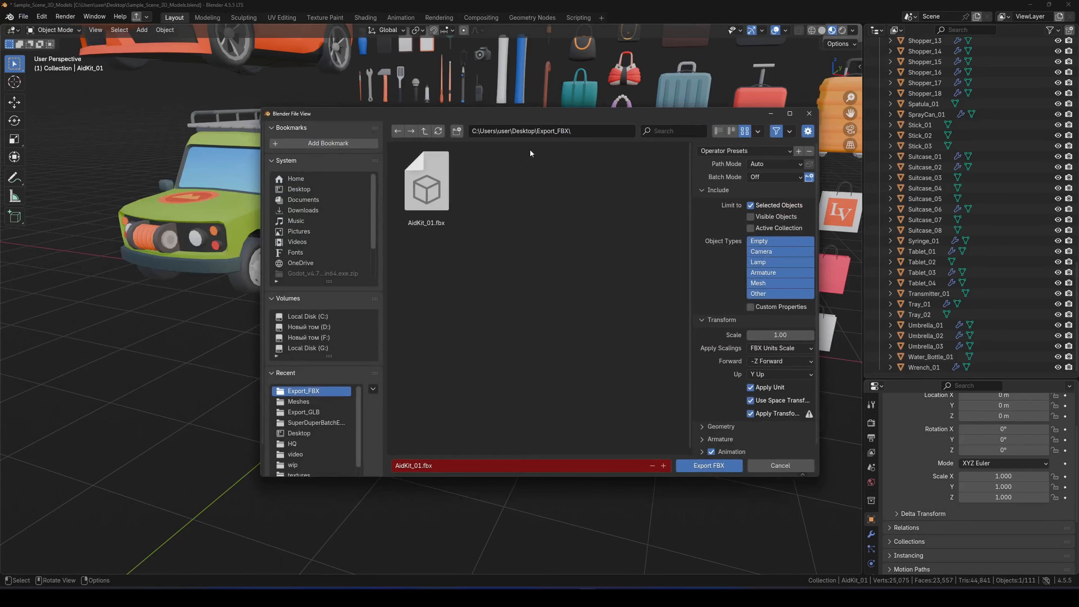
left_click(579, 132)
left_click(580, 133)
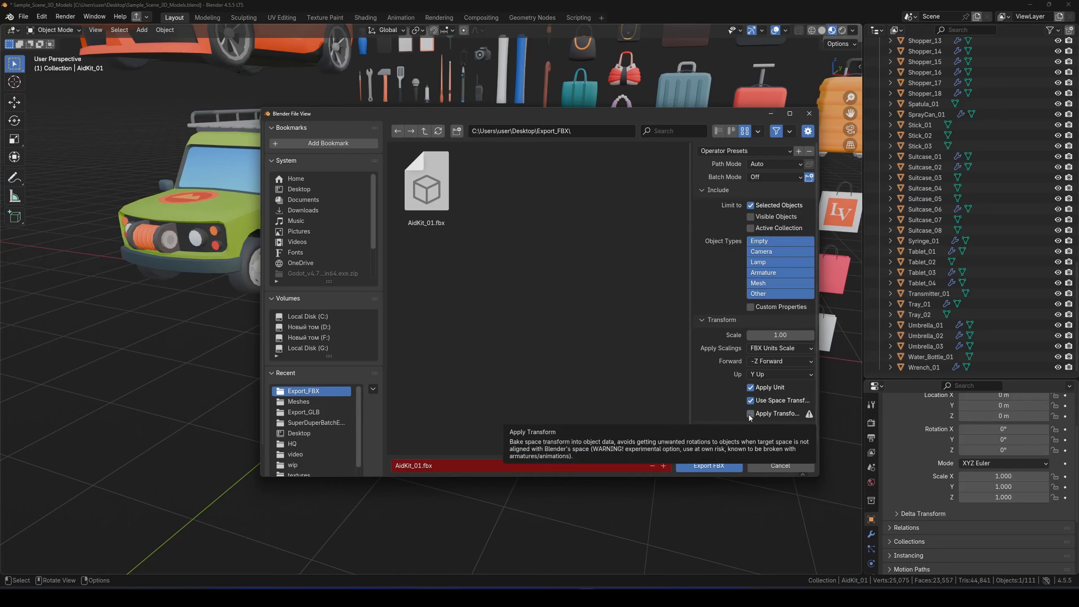
Set the FBX export's Apply Scalings to All Local, with Apply Transform and Animation turned off
scroll(735, 389, "down", 1)
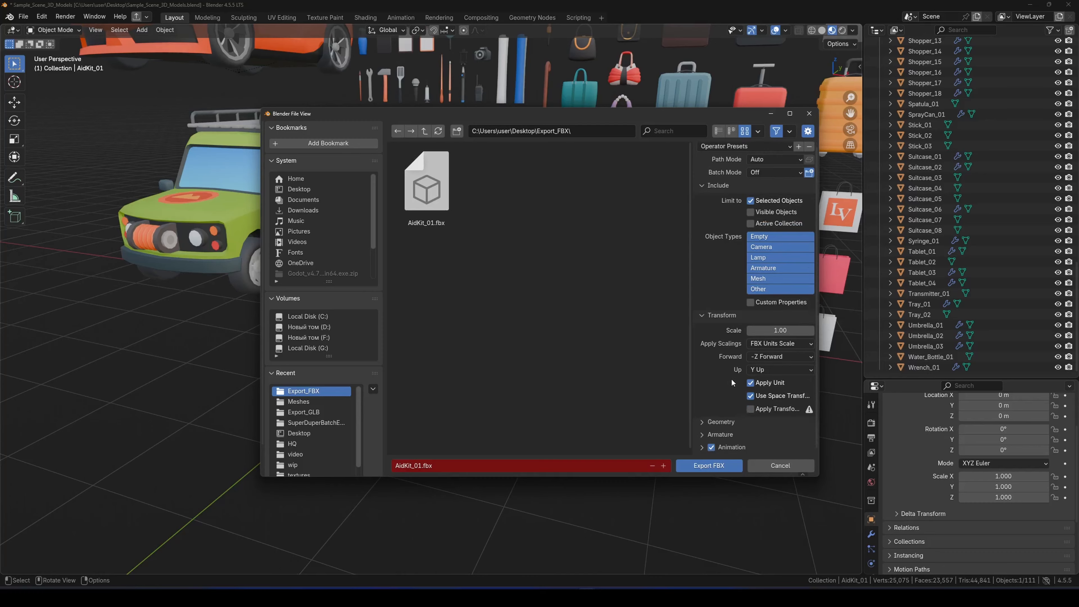
left_click(768, 344)
left_click(765, 353)
left_click(711, 447)
scroll(716, 423, "up", 1)
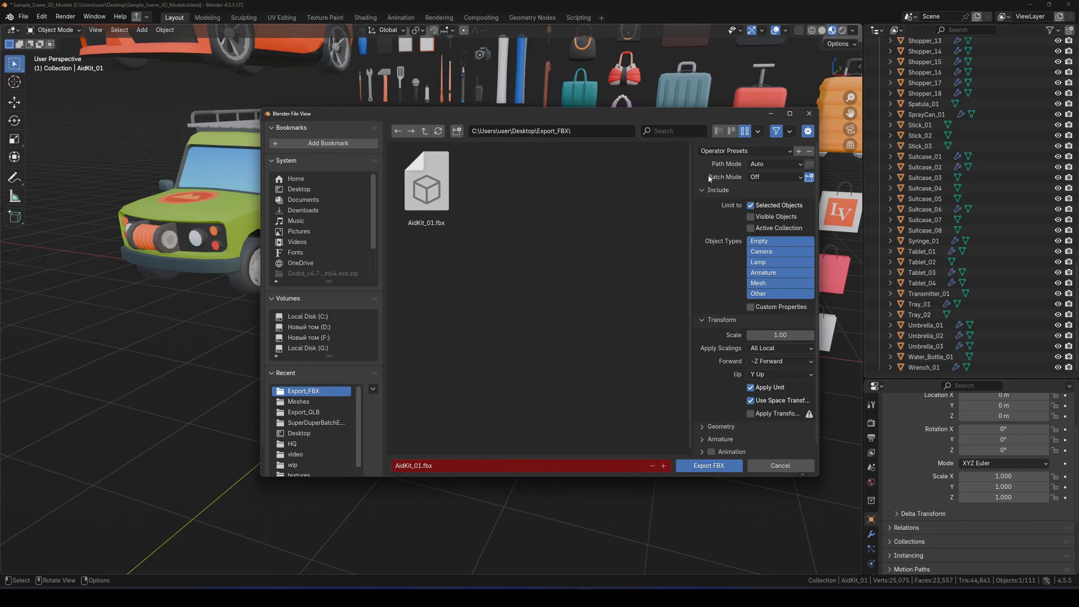
Save the export settings as an operator preset named FBX_Unreal and export AidKit_01.fbx
left_click(798, 151)
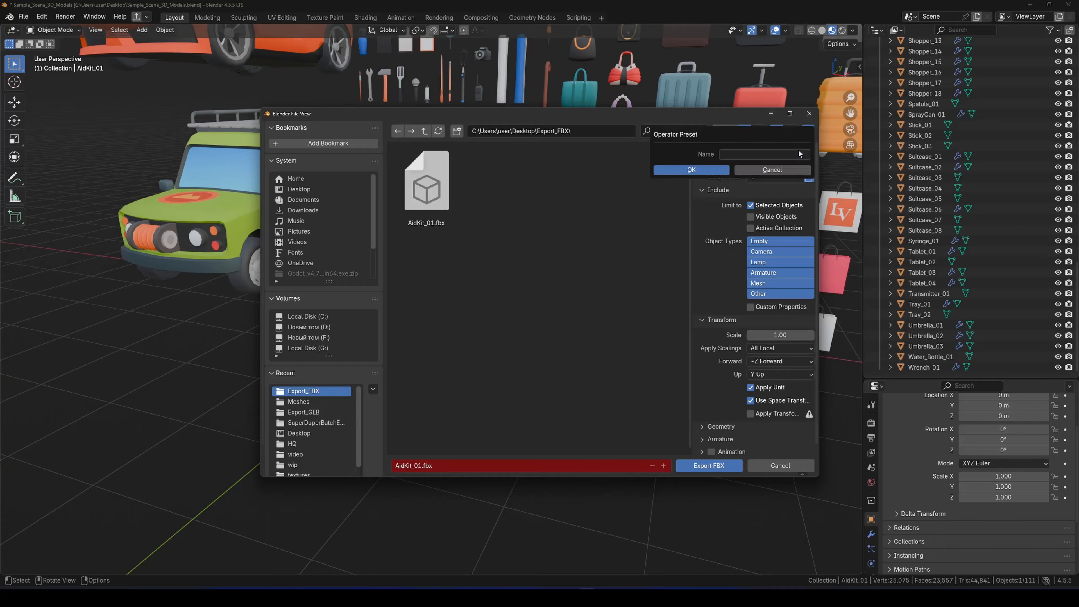
left_click(746, 154)
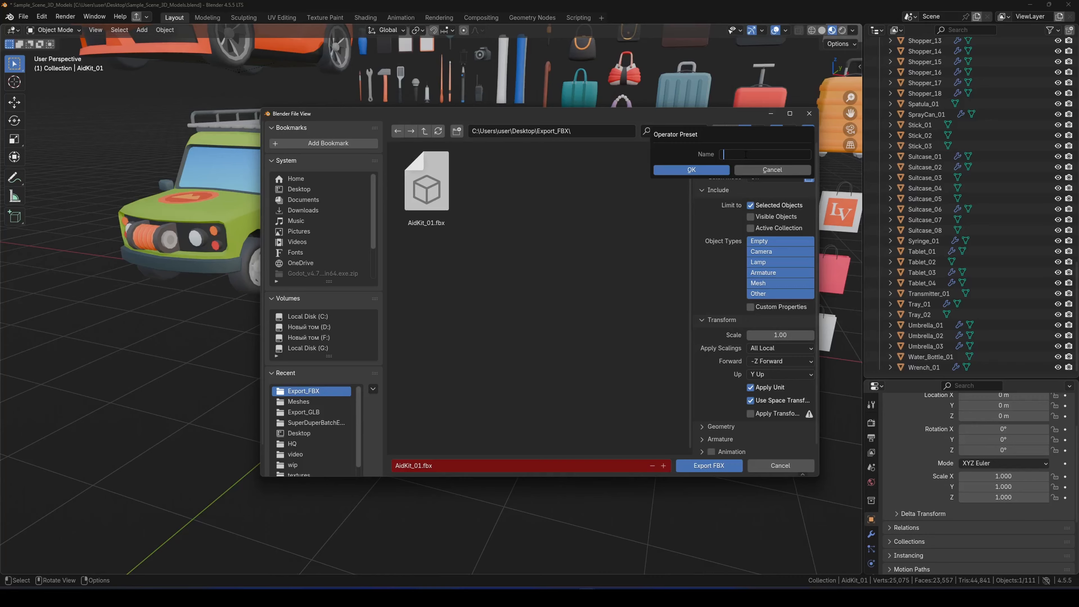
type("F")
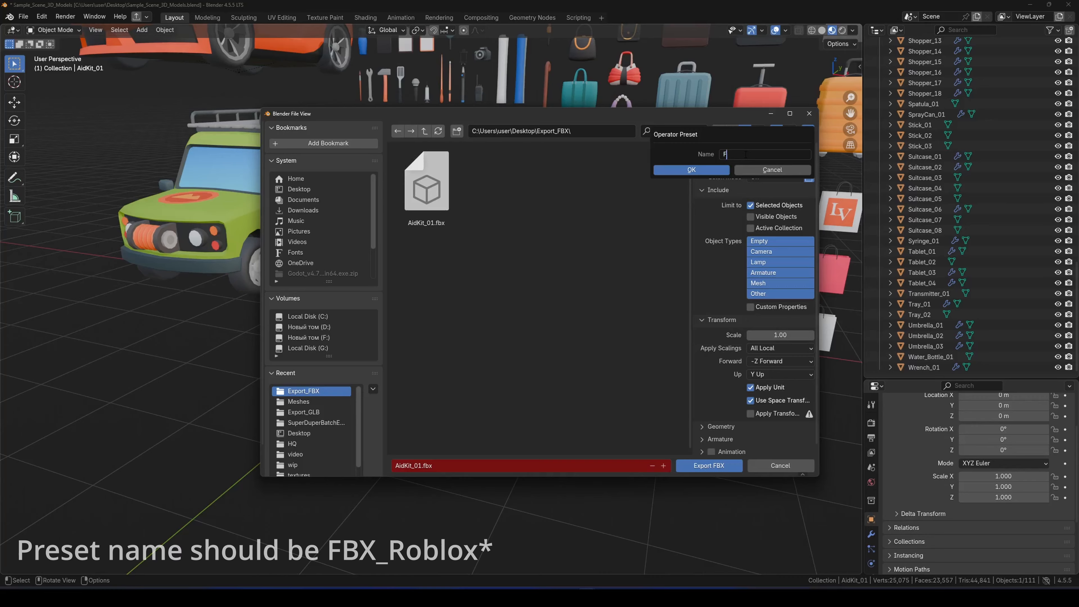
type("BX_Unreal")
key("Return")
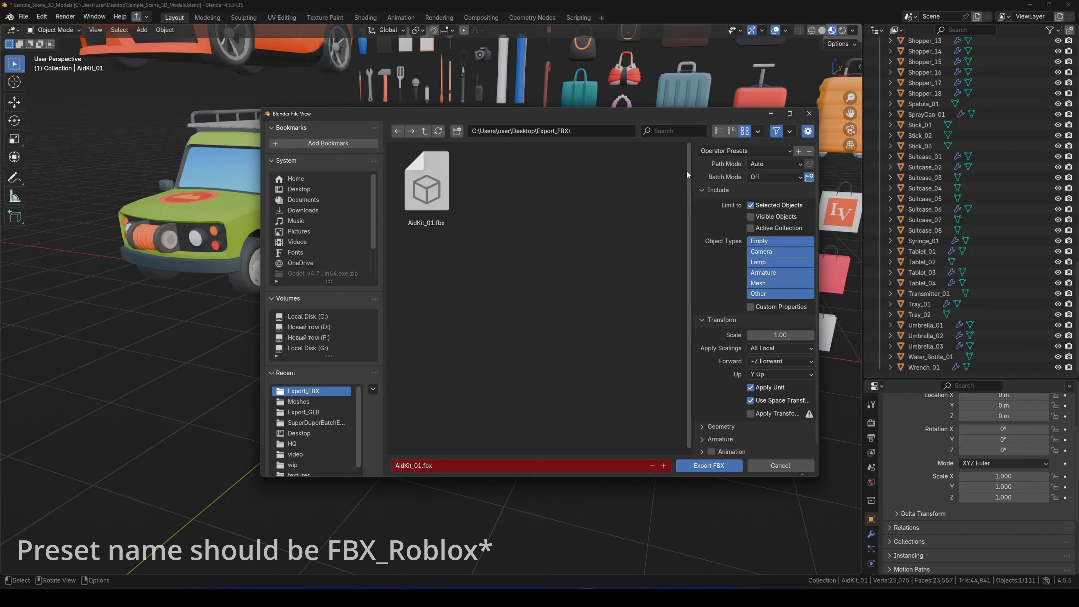
left_click(719, 460)
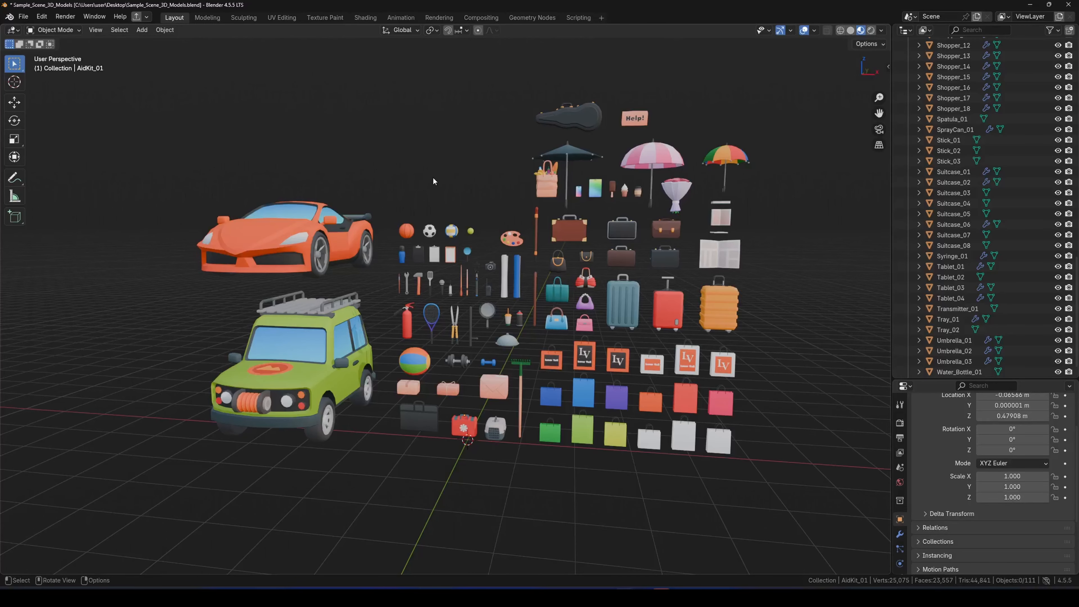
Switch to the browser and request the Super Duper Batch Exporter add-on from its Blender Extensions page
middle_click_drag(439, 204, 443, 203, "shift")
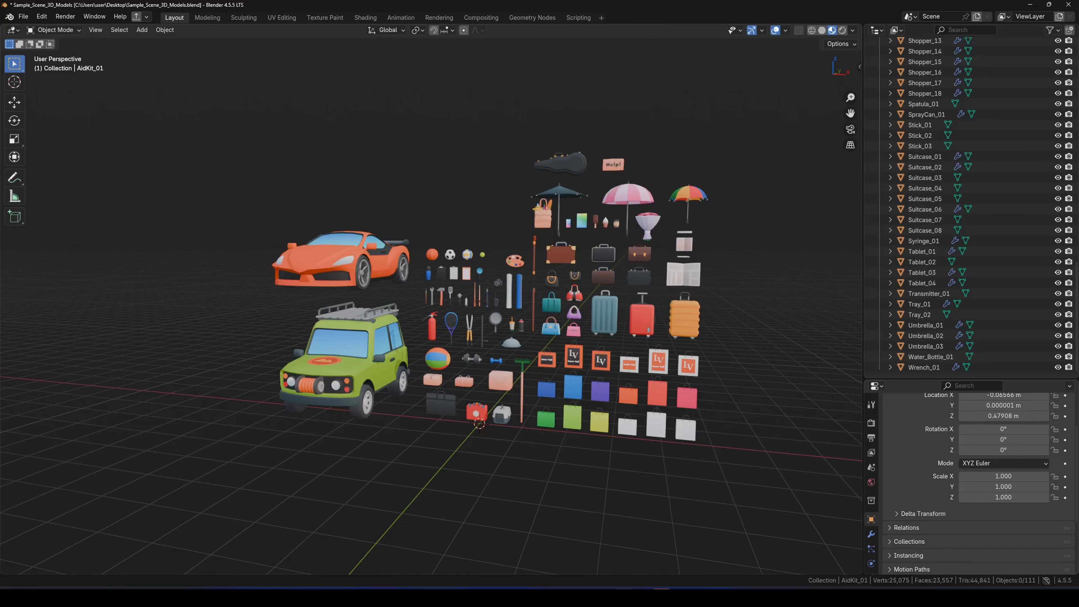
key("alt+Tab")
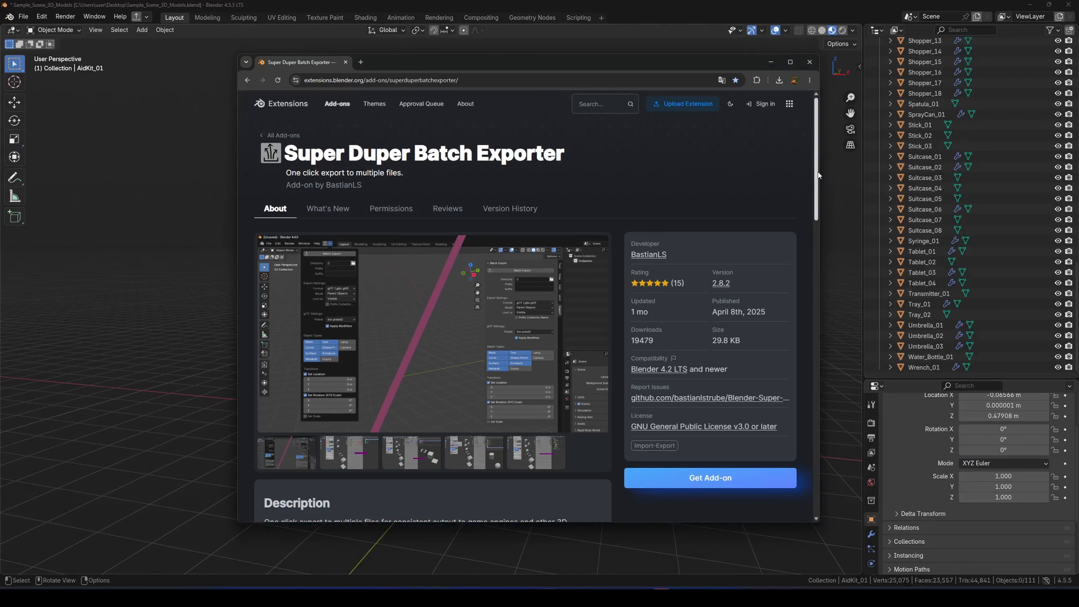
left_click_drag(818, 173, 818, 185)
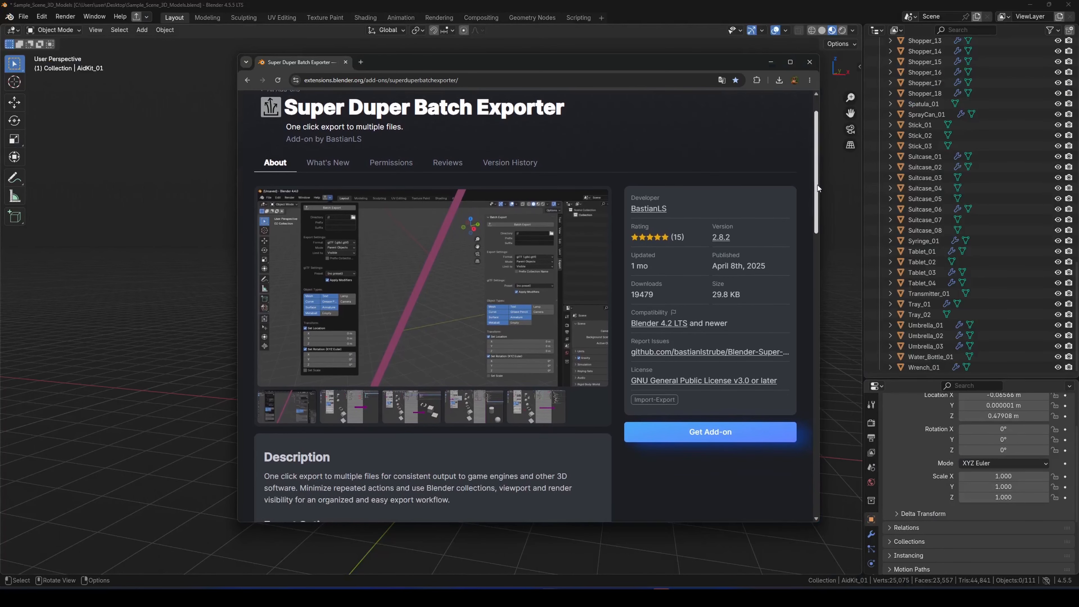
left_click(718, 431)
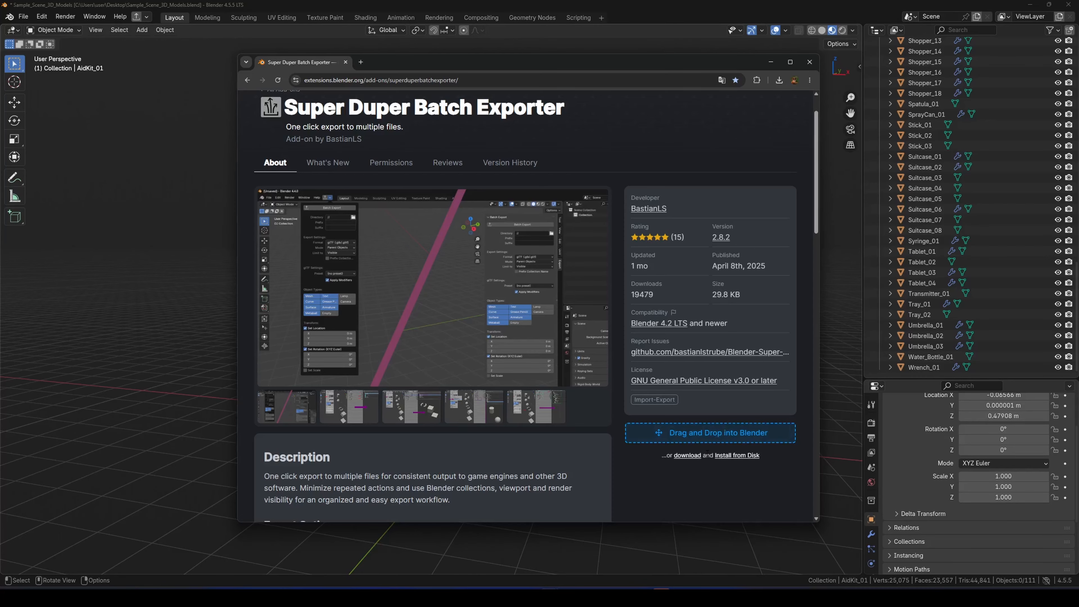
Try to install Super Duper Batch Exporter directly from its web page into Blender, and close the Preferences window
left_click_drag(701, 437, 169, 388)
left_click(163, 427)
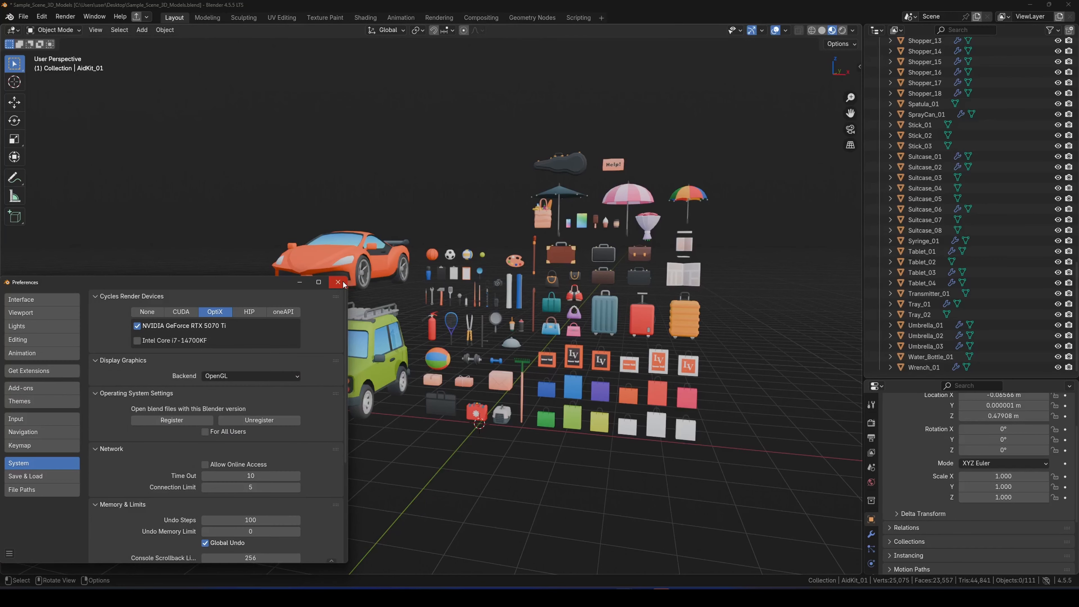
left_click(343, 282)
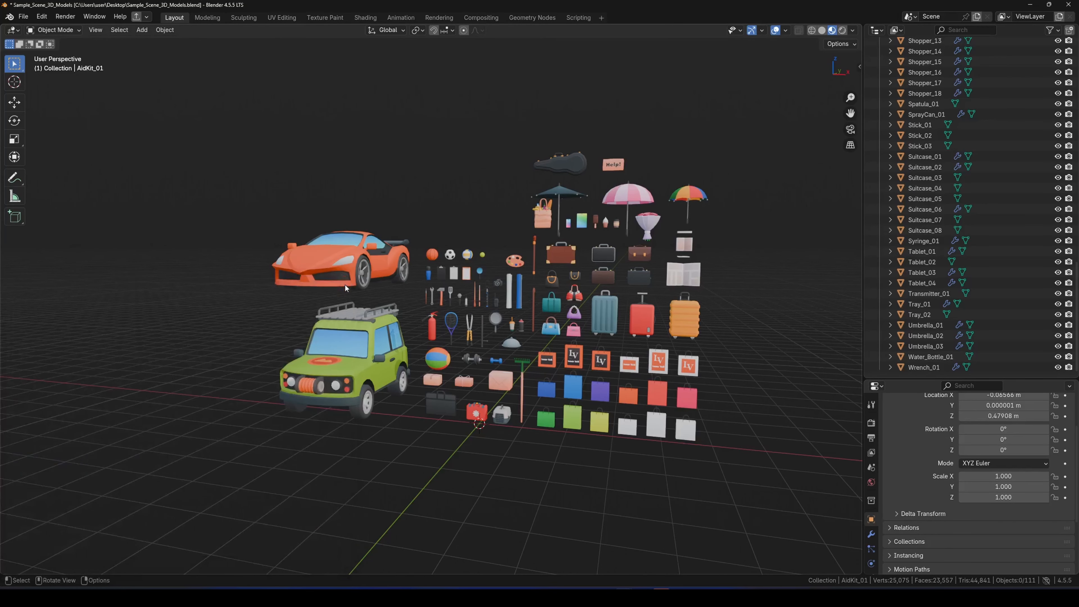
Return to the browser and download the Super Duper Batch Exporter add-on file
middle_click_drag(440, 274, 419, 273, "shift")
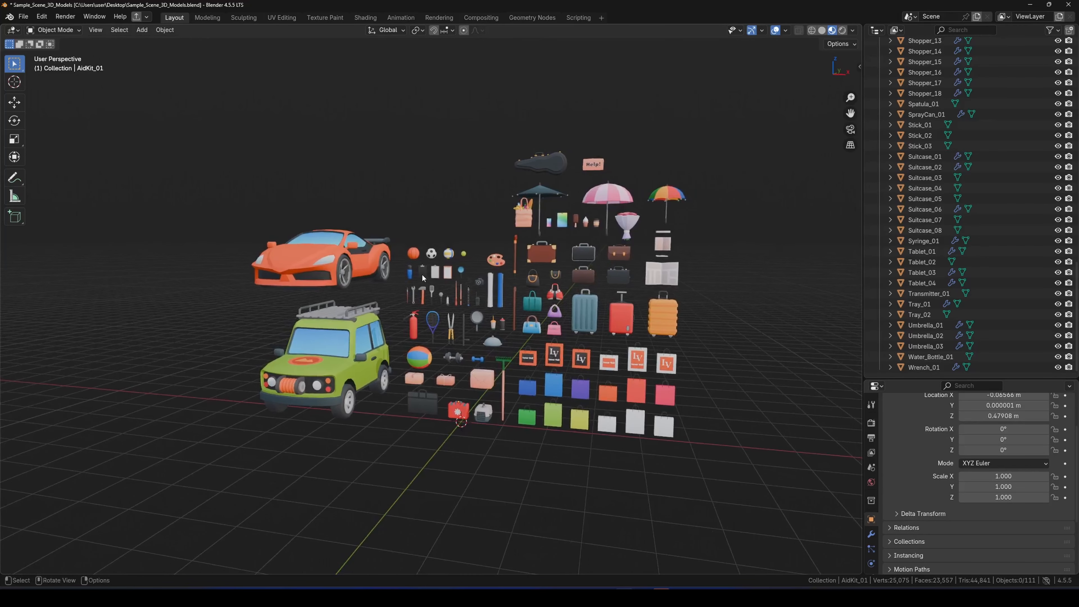
key("alt+Tab")
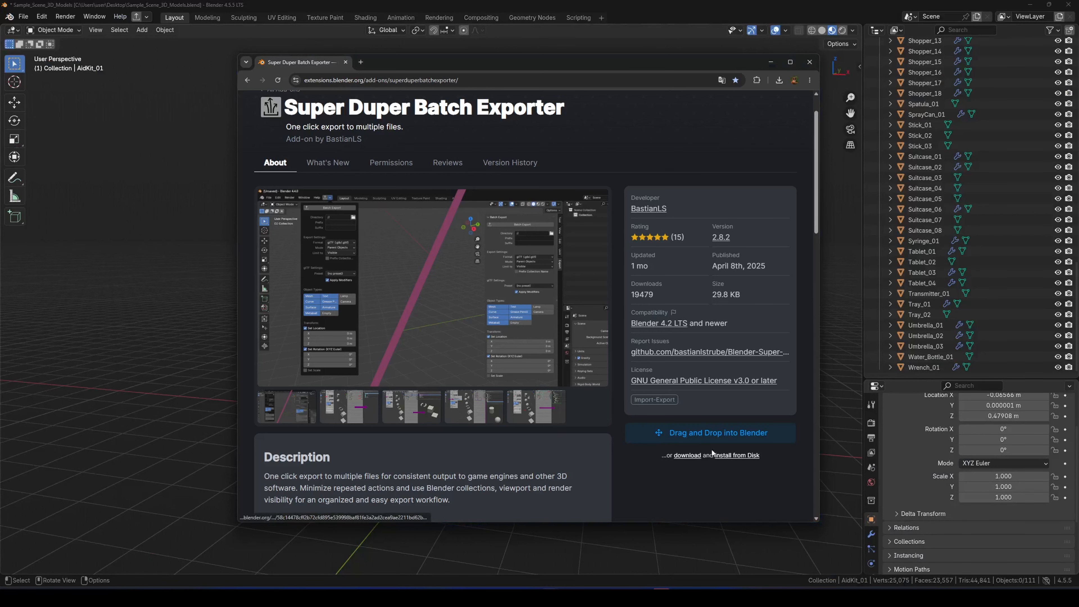
left_click(688, 455)
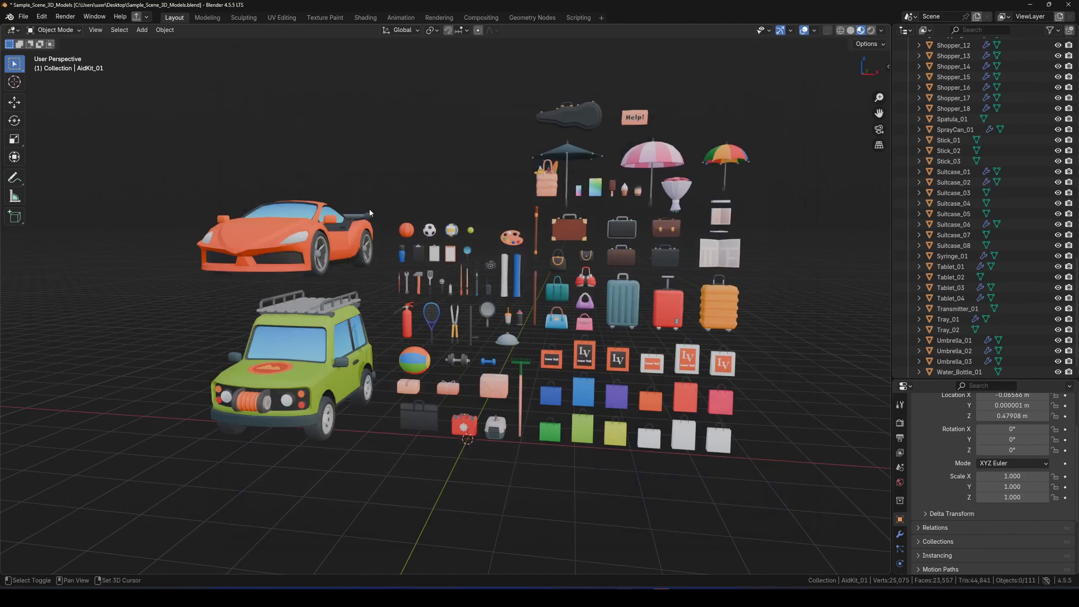
Switch to Blender and open the list of installed add-ons in the Preferences
middle_click_drag(370, 212, 371, 209, "shift")
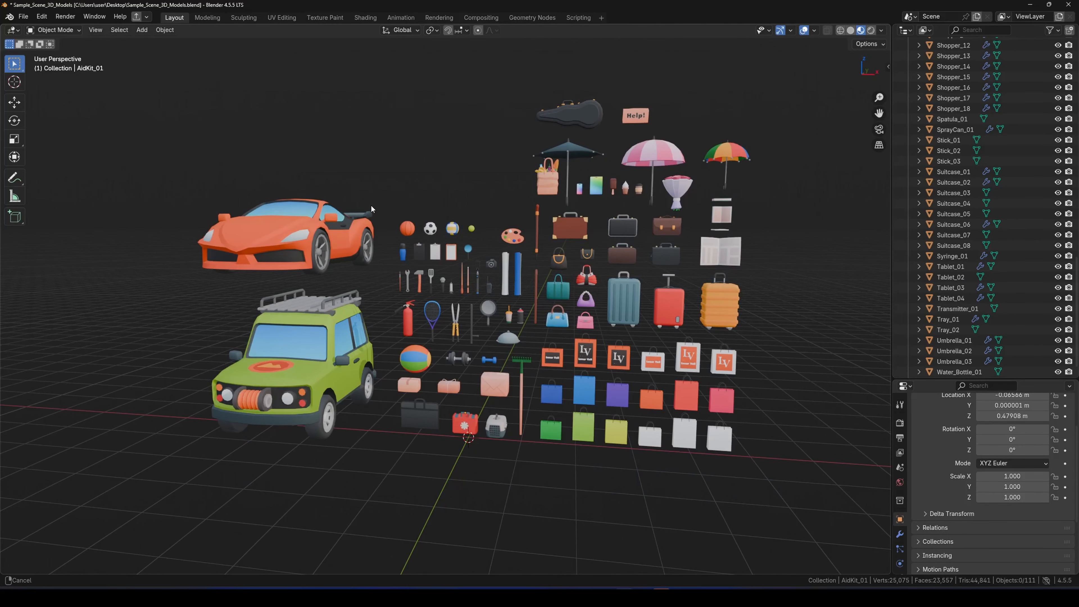
left_click(41, 16)
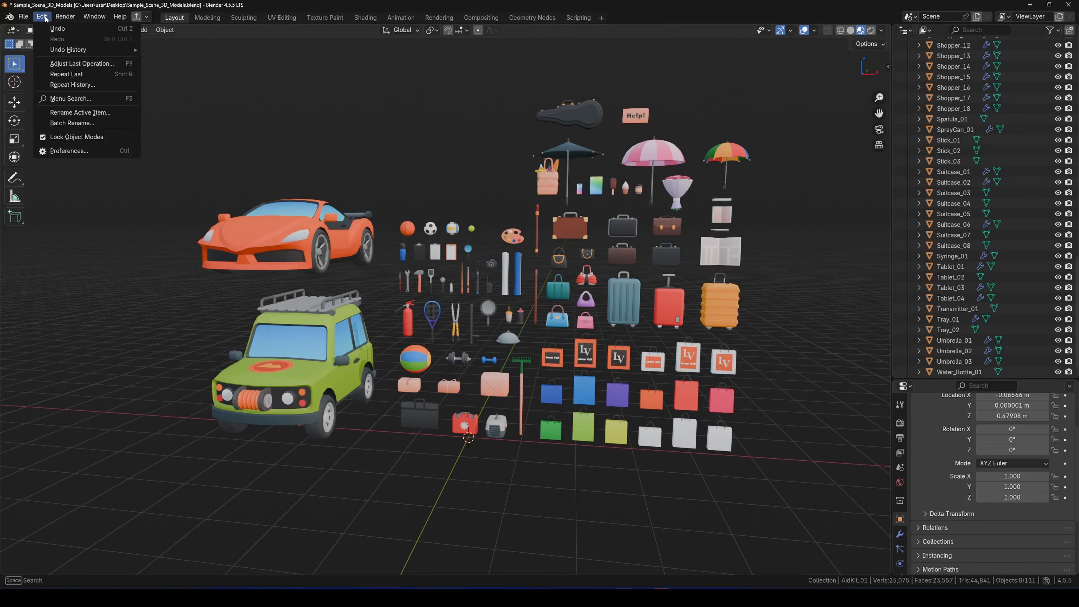
left_click(76, 151)
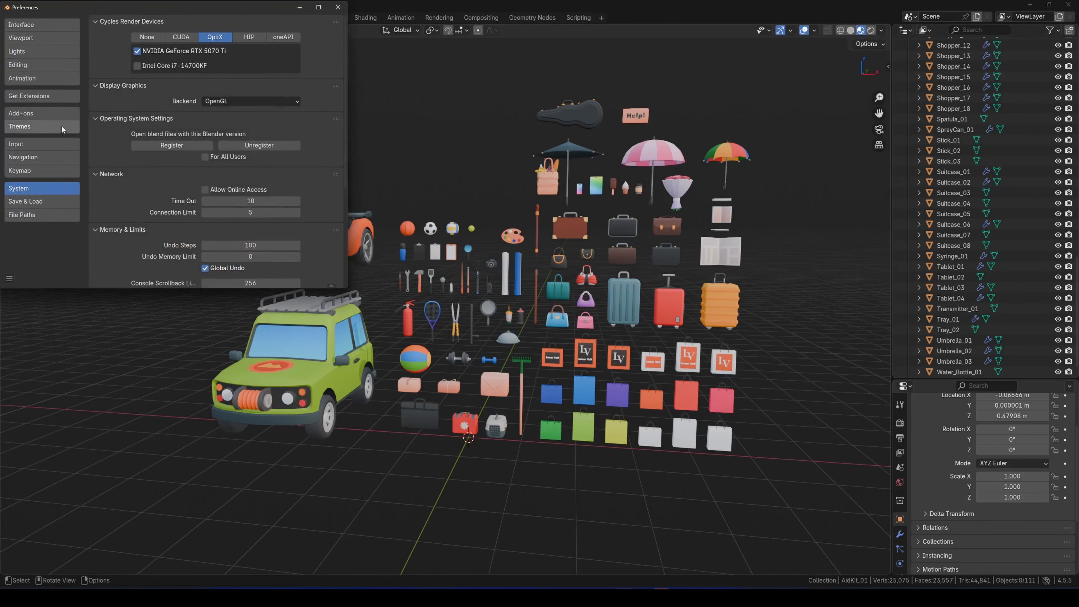
left_click(49, 115)
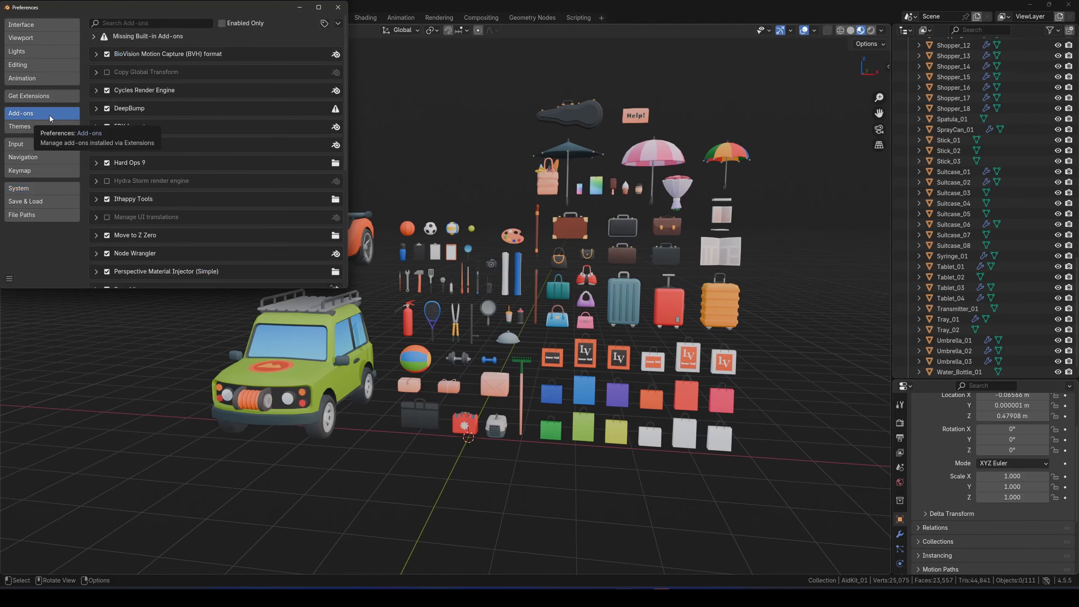
Try to install an add-on from disk from the SuperDuperBatchExporter folder on the Desktop
left_click(337, 23)
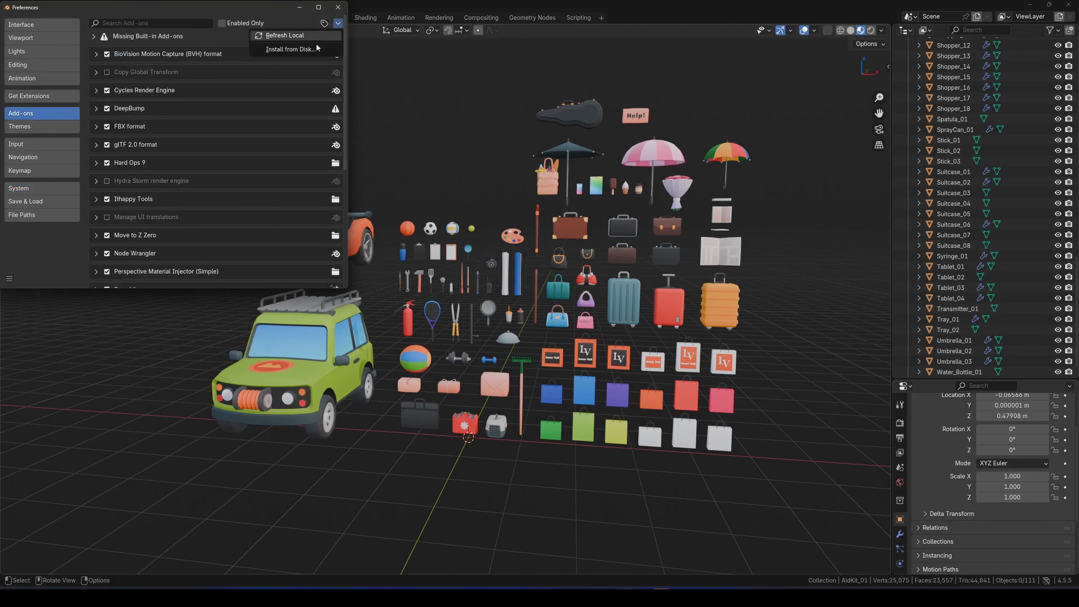
left_click(292, 49)
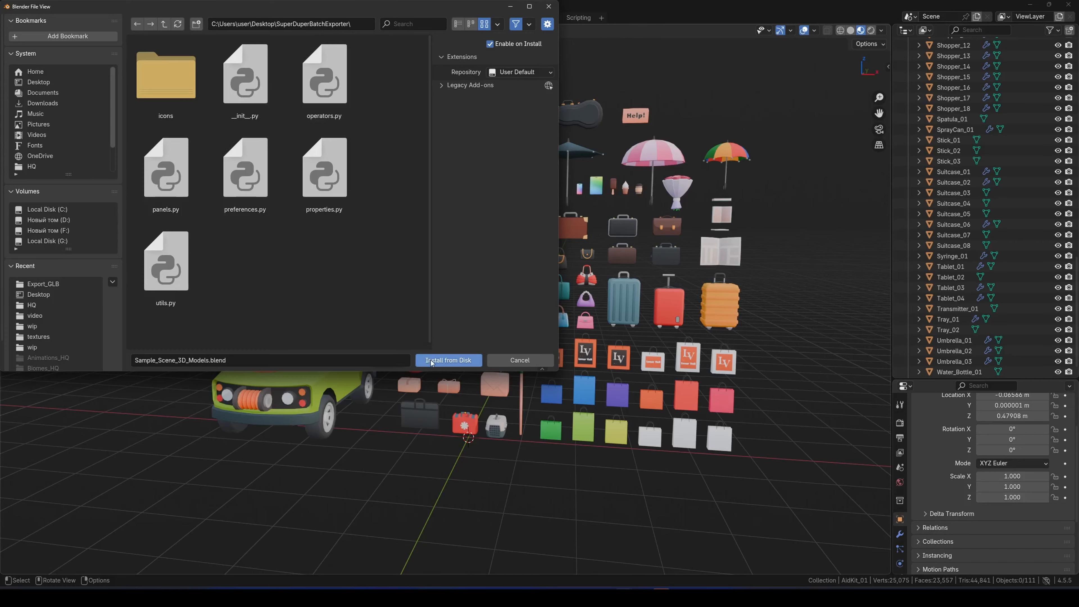
left_click(452, 360)
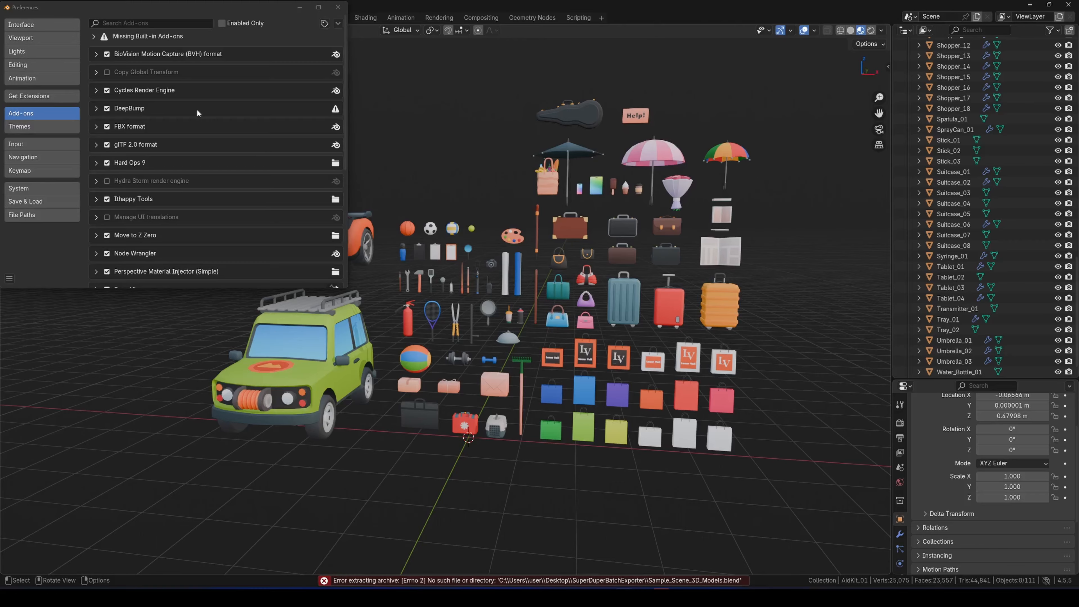
Search the add-ons for "super" and check the details of the Super Batch Export entry
left_click(135, 24)
type("s")
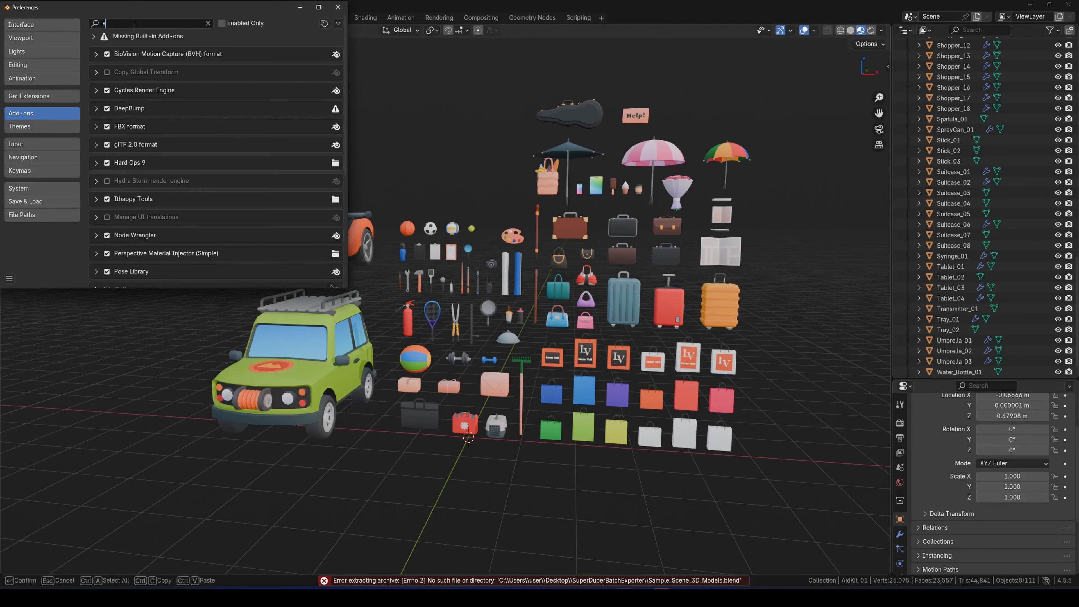
type("uper")
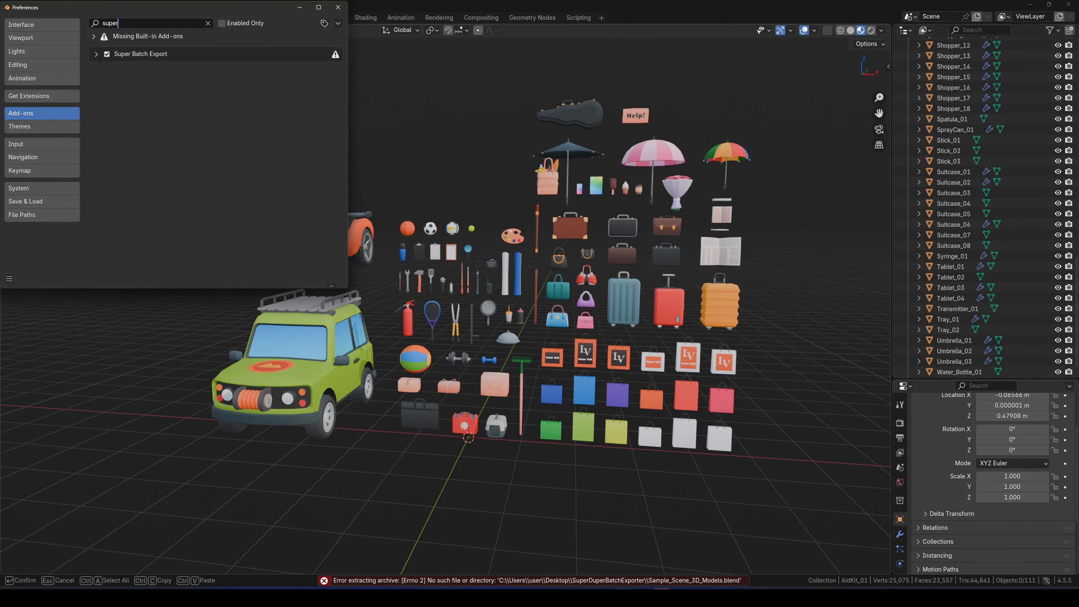
left_click(96, 54)
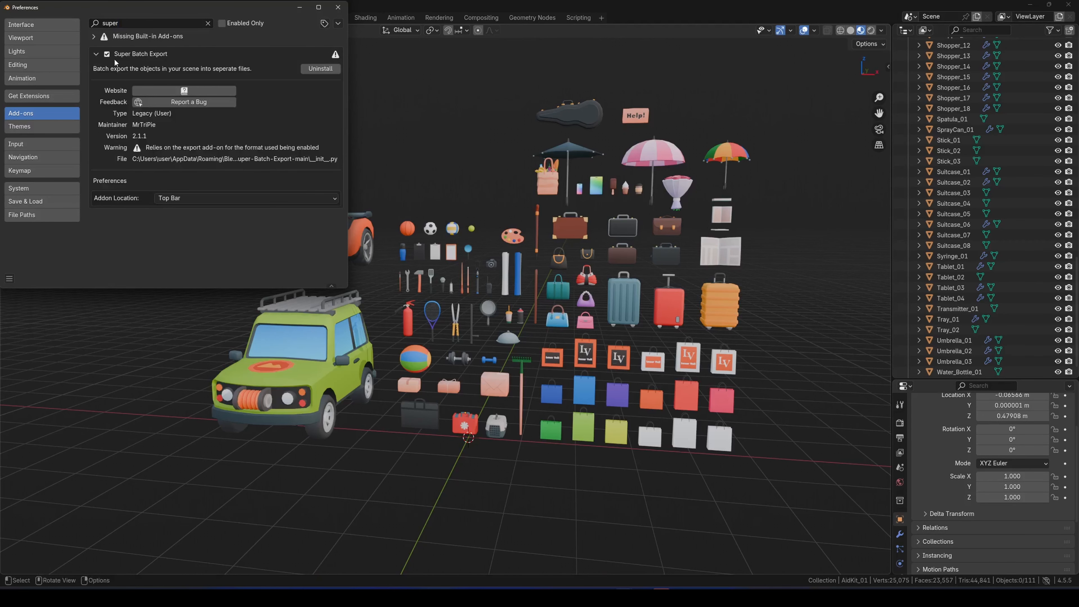
left_click(94, 54)
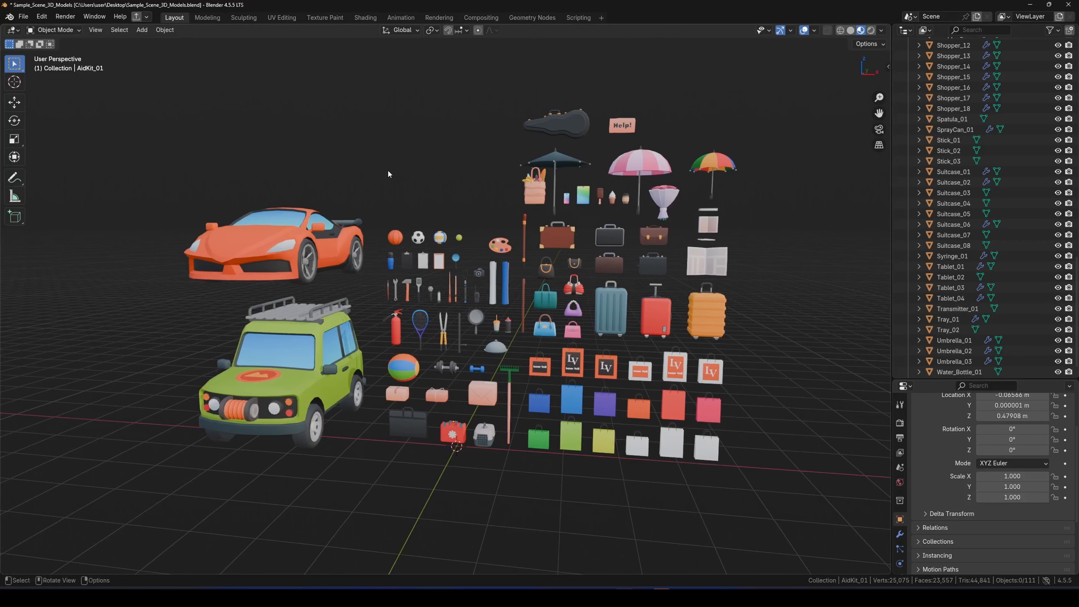
left_click(146, 17)
left_click(146, 19)
middle_click_drag(414, 163, 400, 161, "shift")
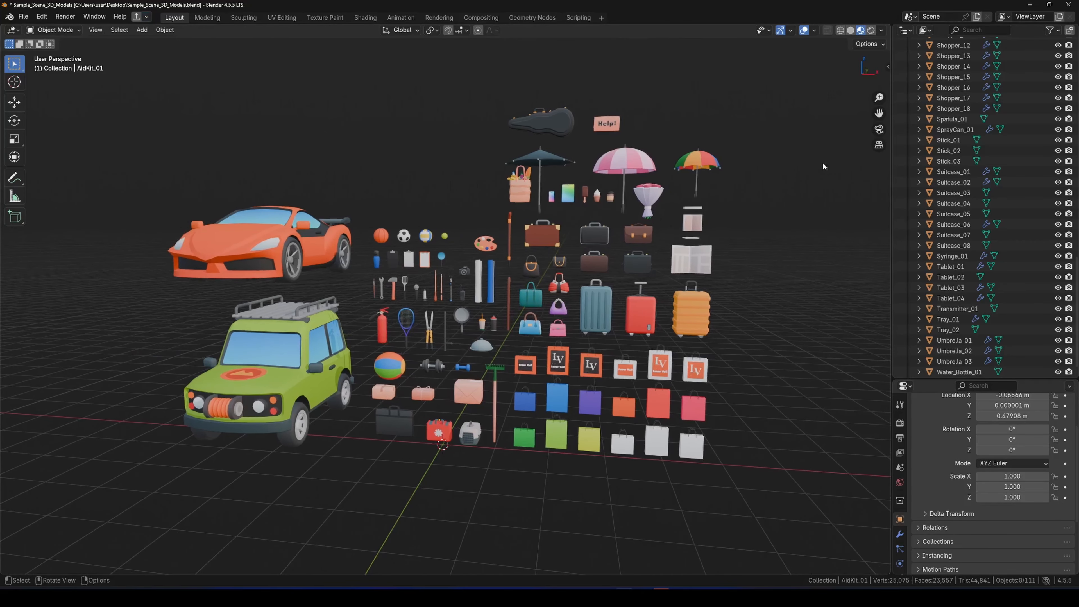
Select every object in the collection from AidKit_01 to Wrench_01 and clear their locations to the world origin
left_click_drag(891, 172, 862, 173)
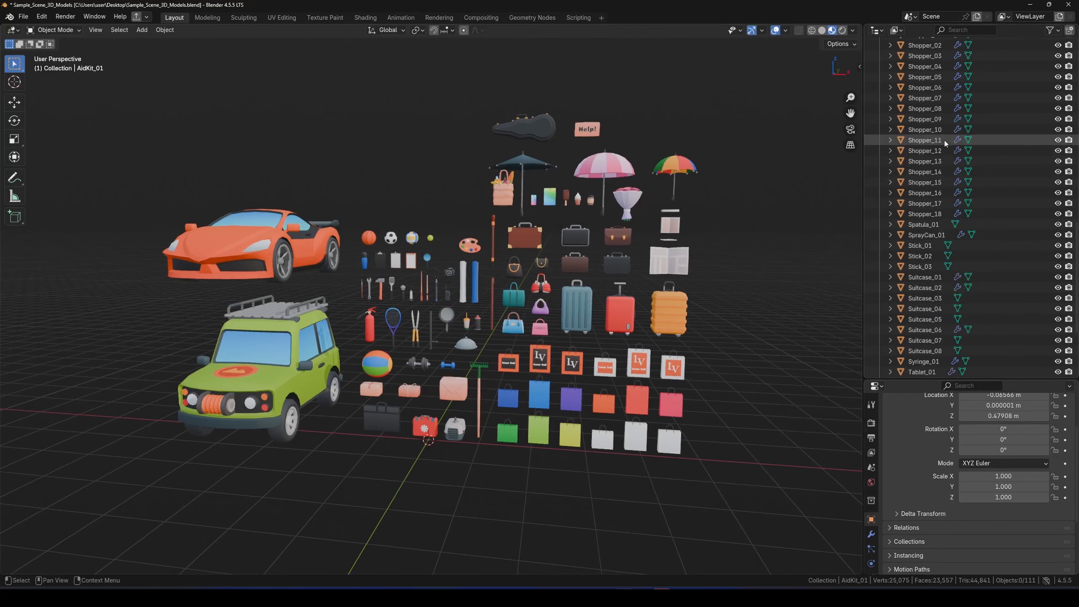
left_click_drag(1076, 323, 1075, 358)
left_click(929, 65)
left_click(934, 368, "shift")
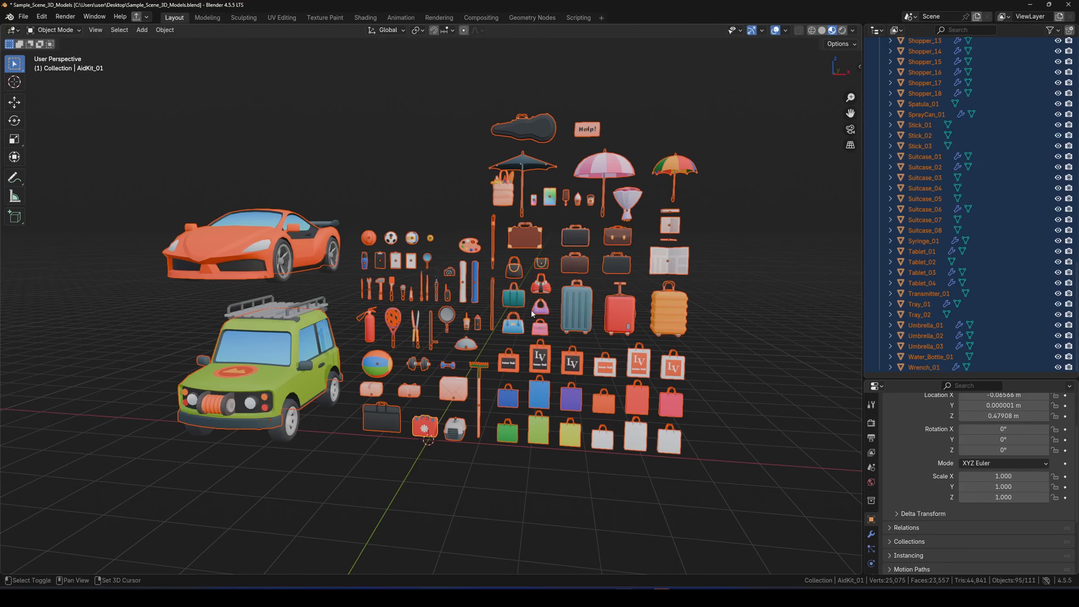
middle_click_drag(531, 309, 534, 301, "shift")
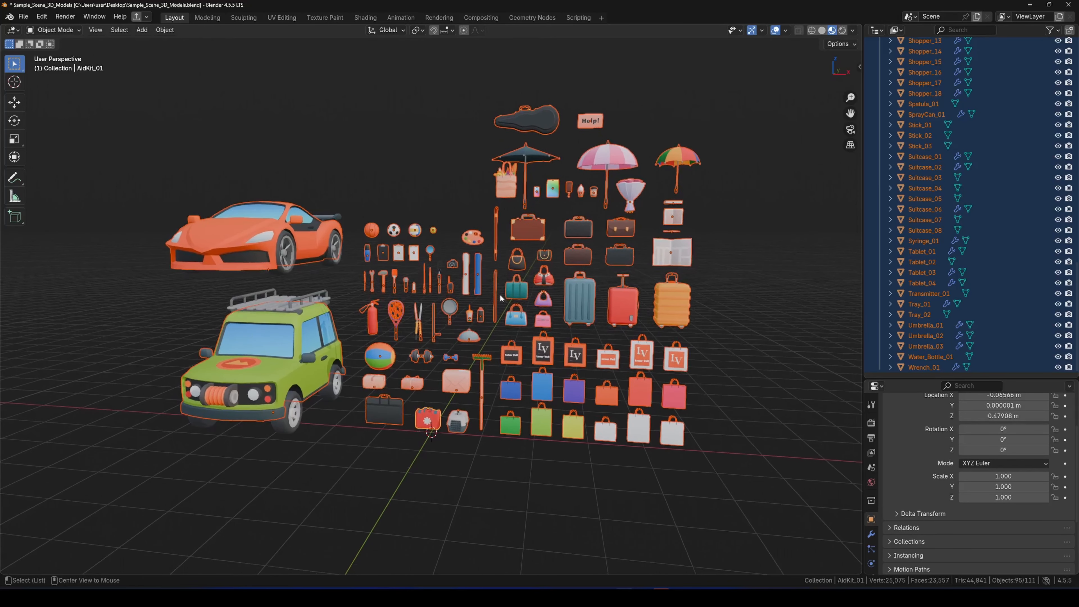
key("alt+g")
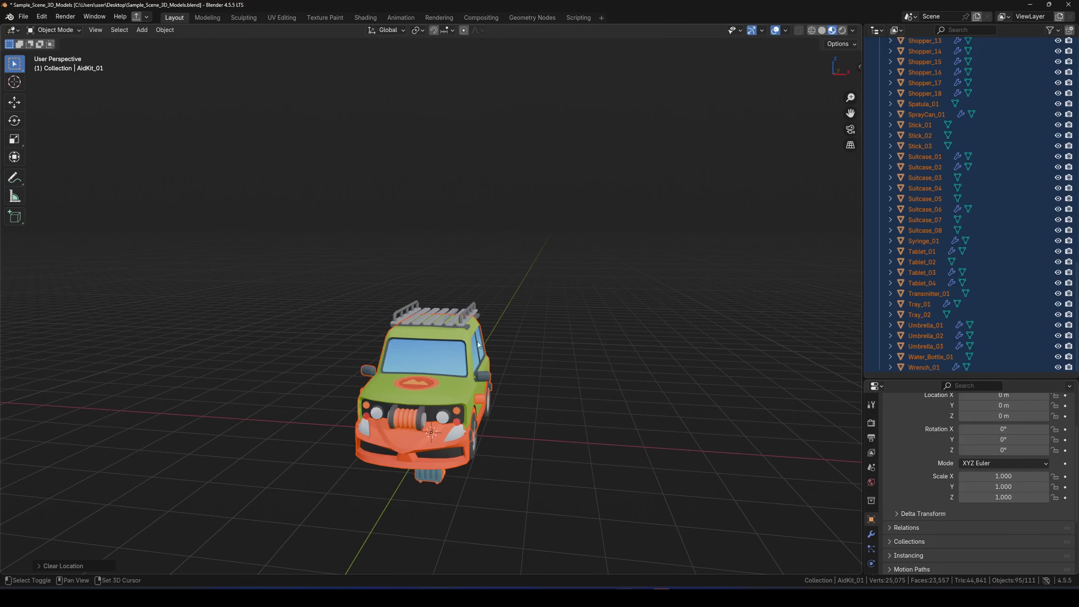
middle_click_drag(478, 345, 478, 302)
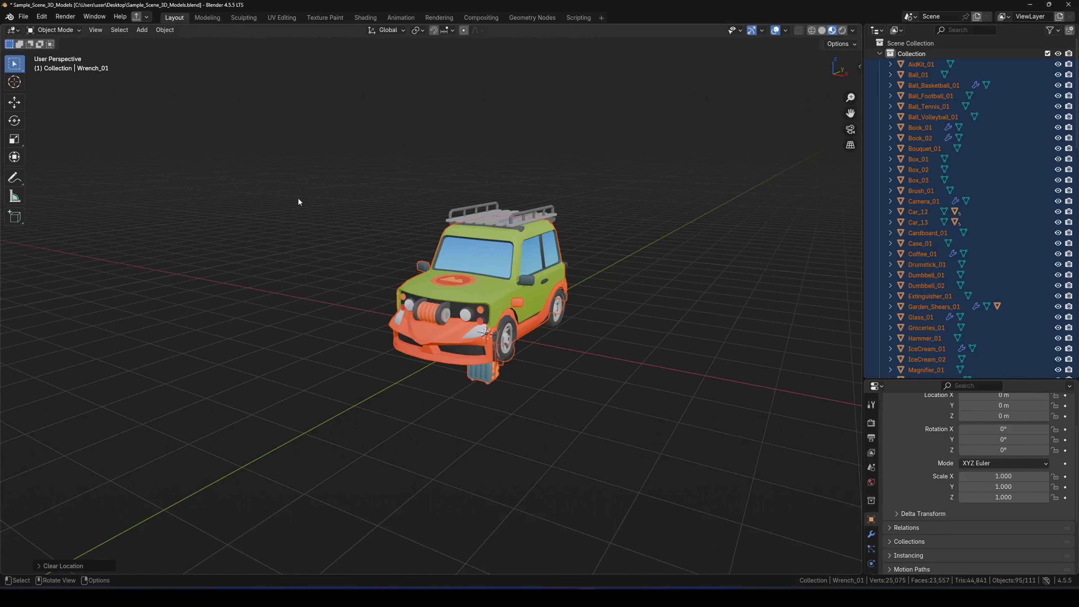
Set the batch export directory to the Export_FBX folder on the Desktop
left_click(136, 16)
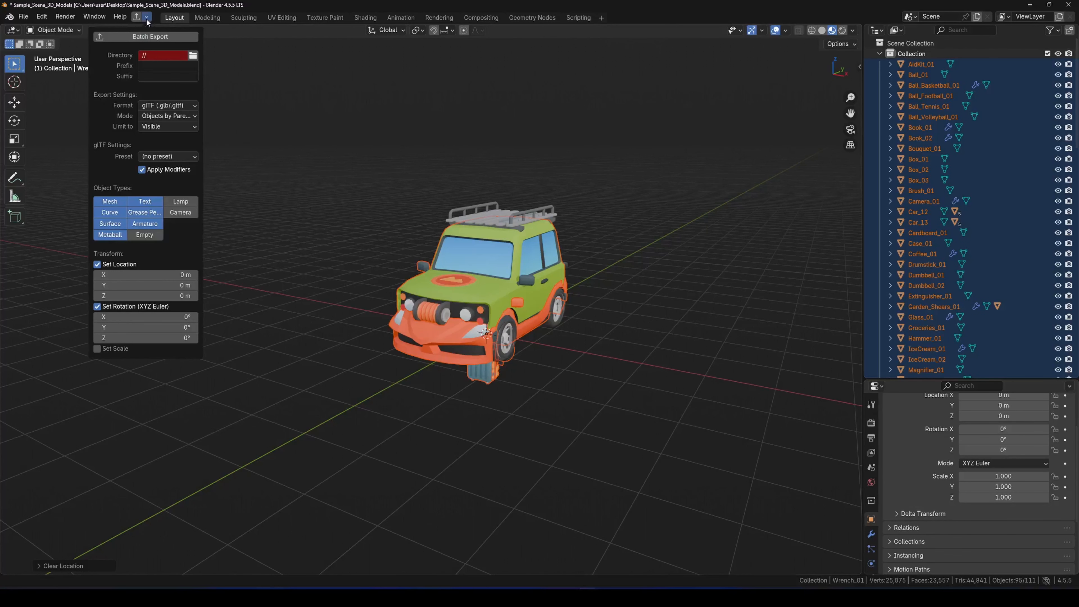
left_click(163, 54)
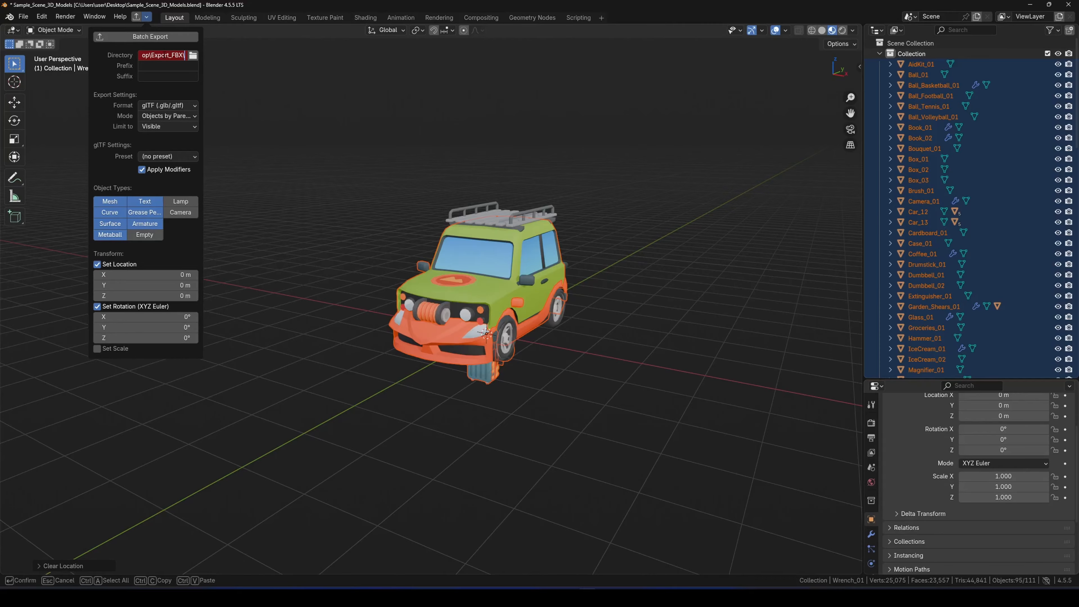
key("Return")
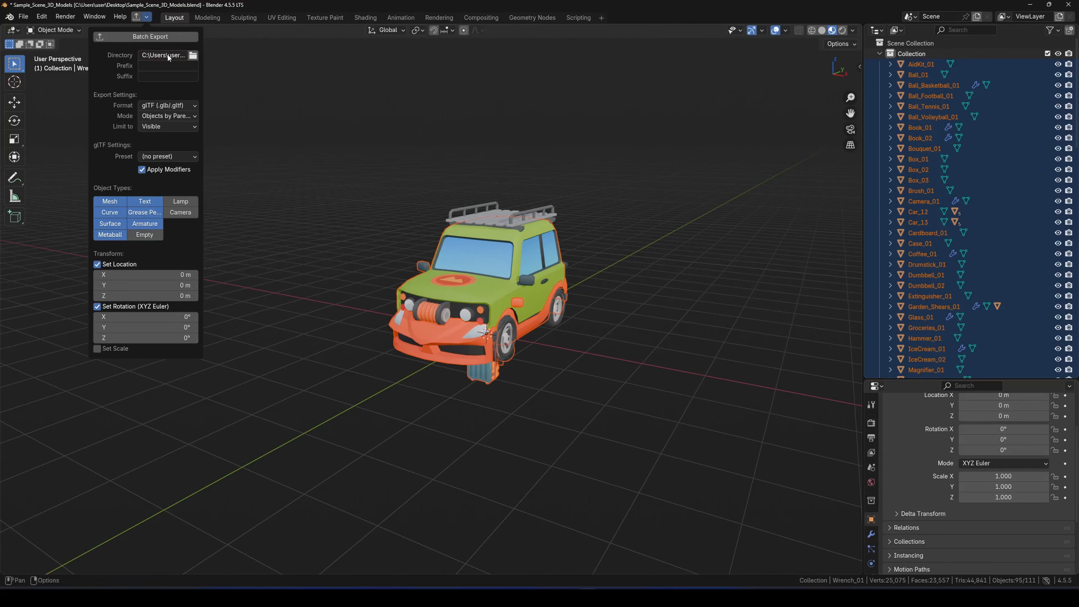
Configure the batch export to FBX format in Objects by Parents mode, limited to the selected objects
left_click(168, 105)
left_click(170, 209)
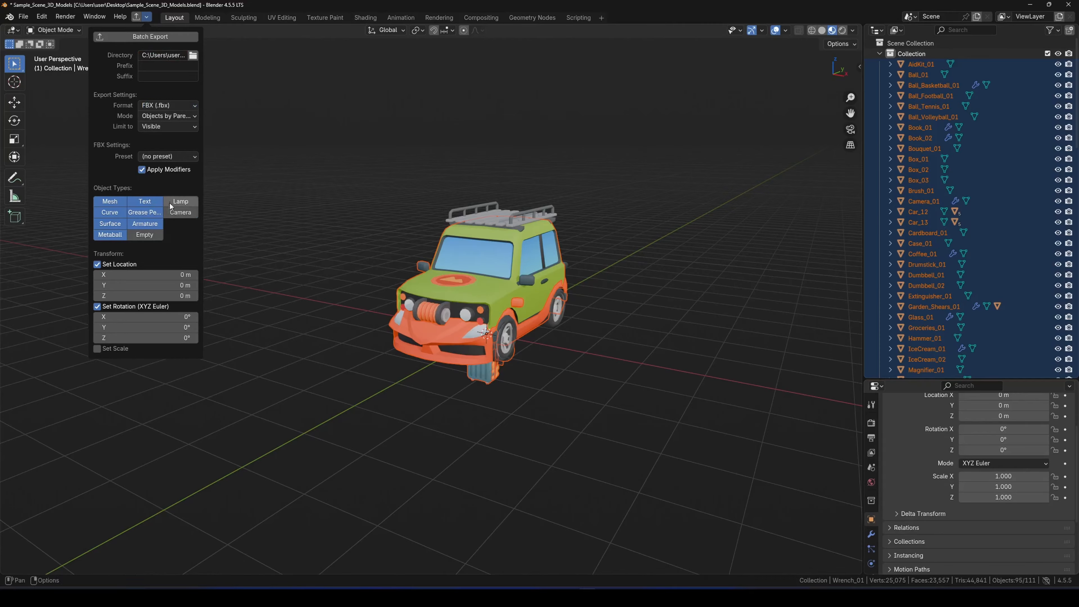
left_click(161, 117)
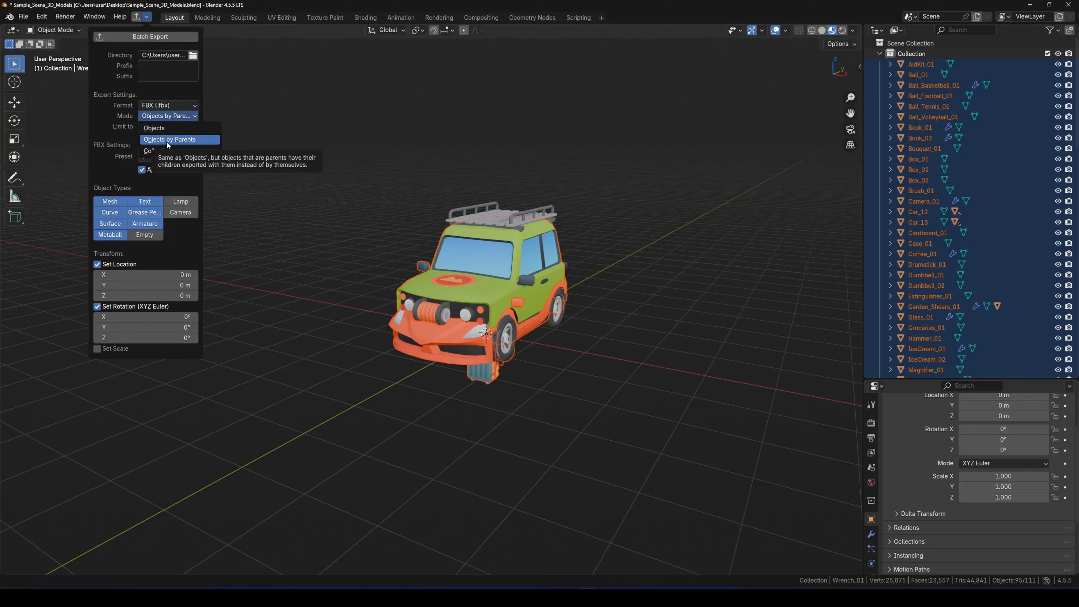
left_click(167, 142)
left_click(160, 129)
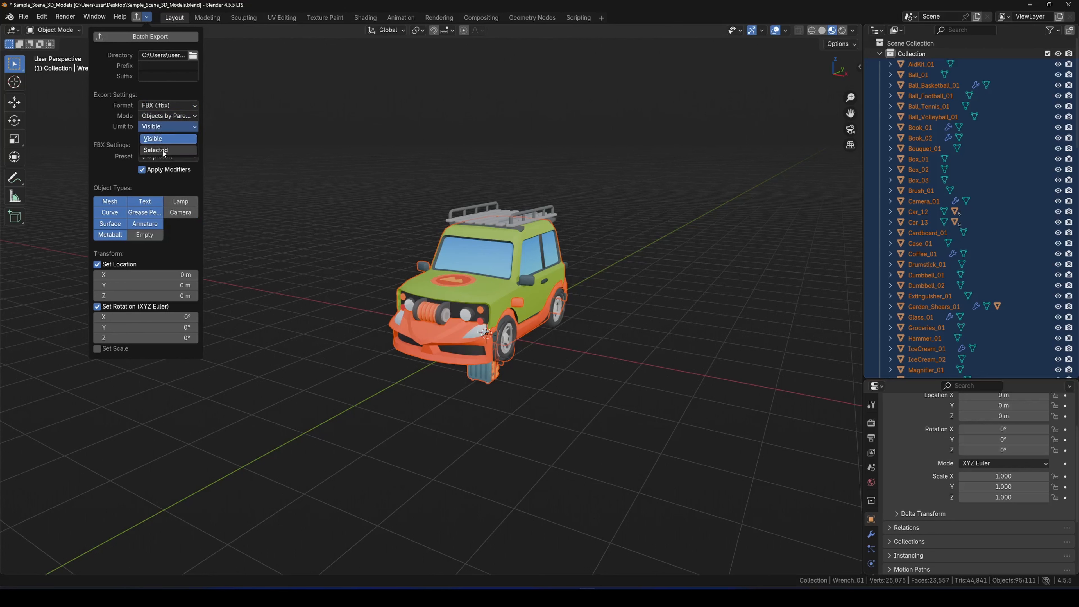
left_click(163, 150)
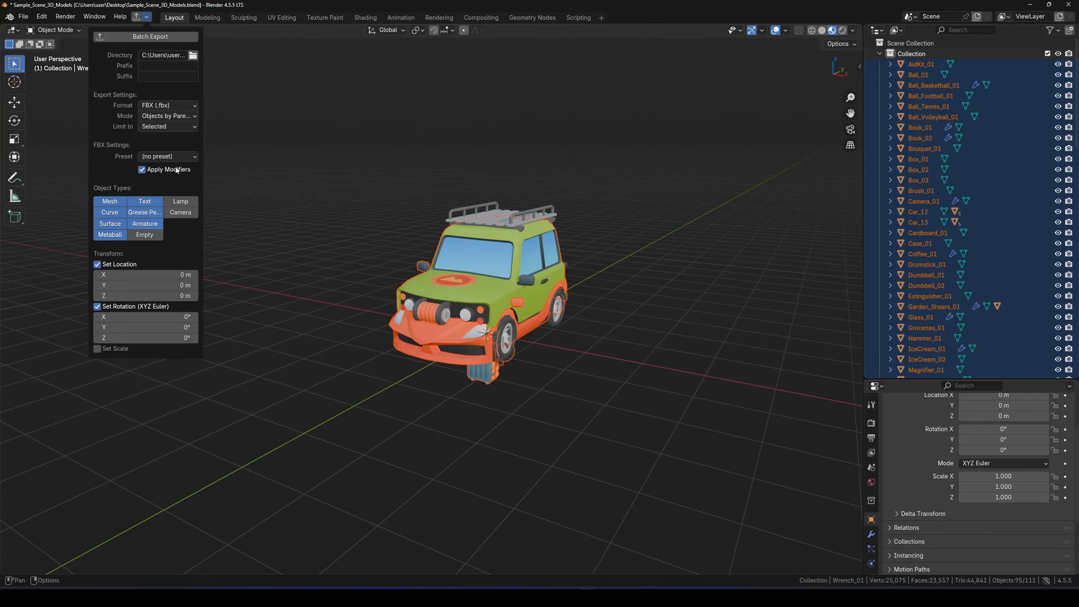
Choose the FBX_Unreal preset, run the batch export, and deselect the objects
left_click(165, 157)
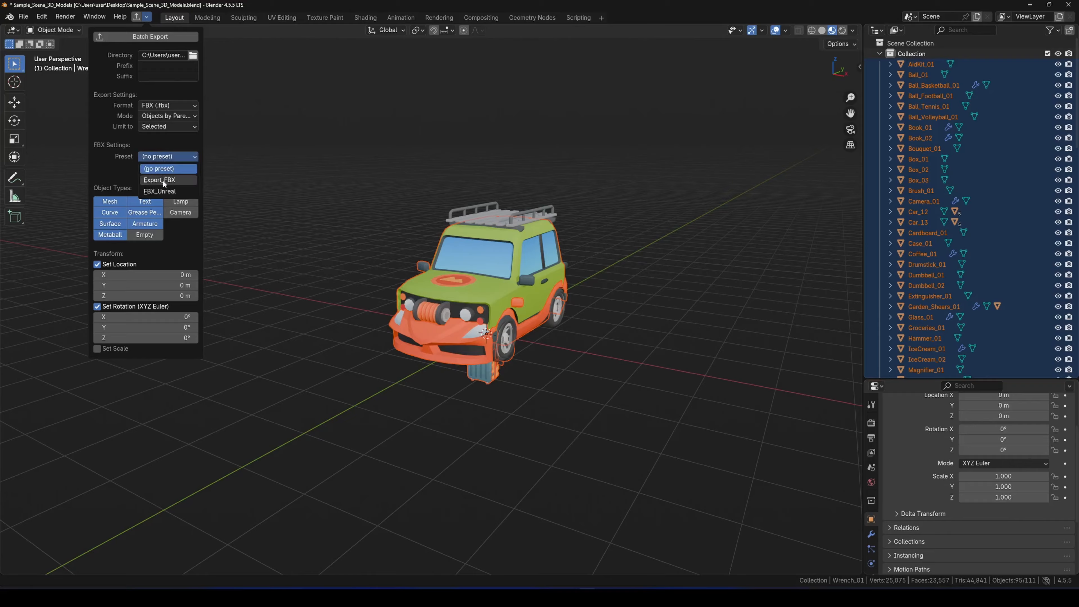
left_click(163, 191)
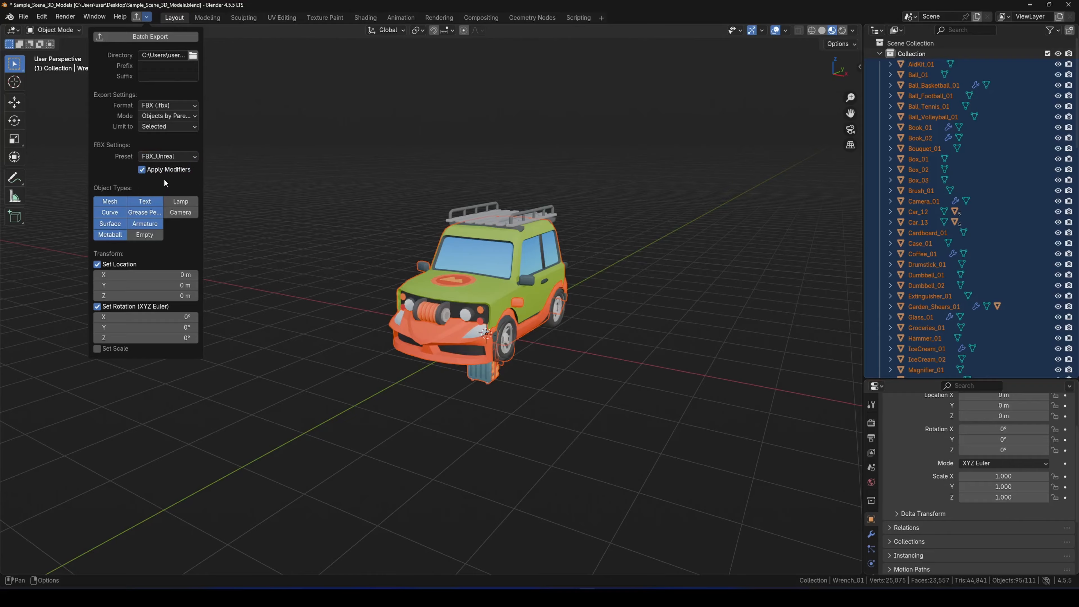
left_click(151, 38)
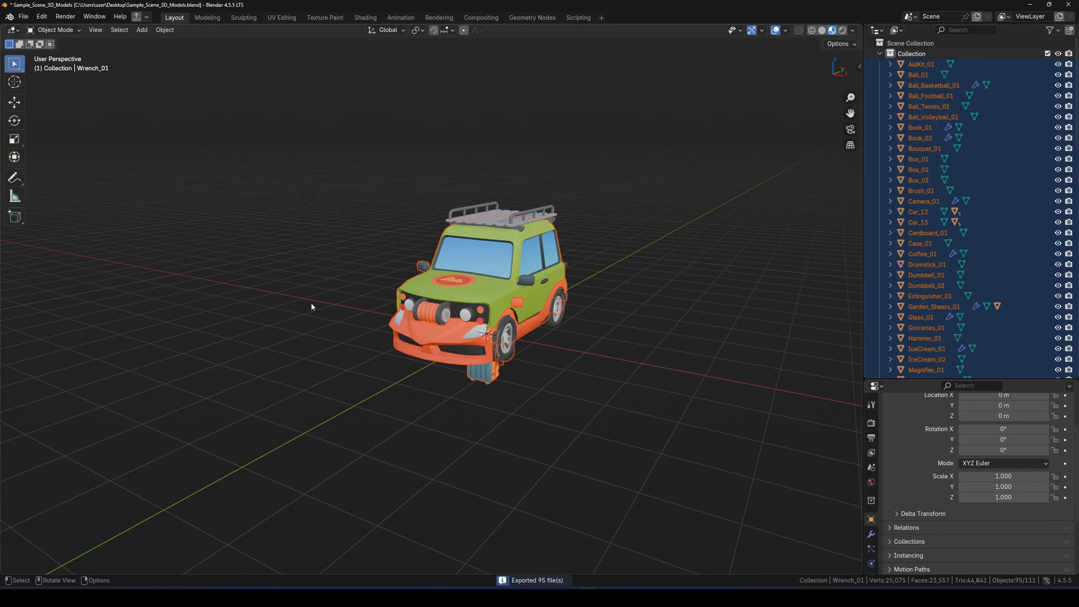
left_click(338, 277)
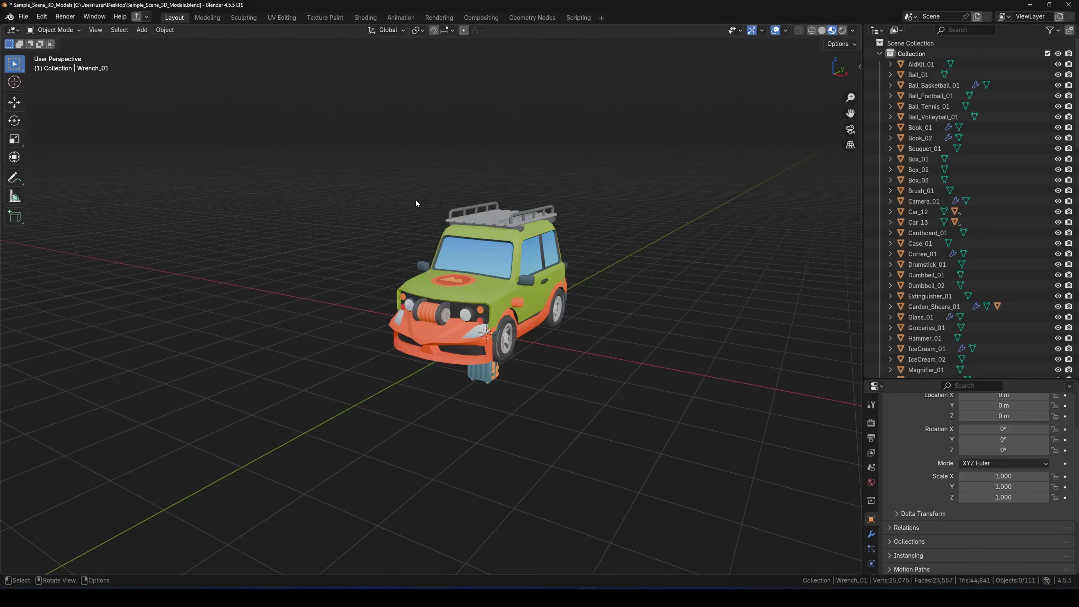
Show the Textures_4.png texture in the Texture Paint workspace and save it as a PNG image in the Export_FBX folder
left_click(324, 18)
scroll(218, 69, "down", 2)
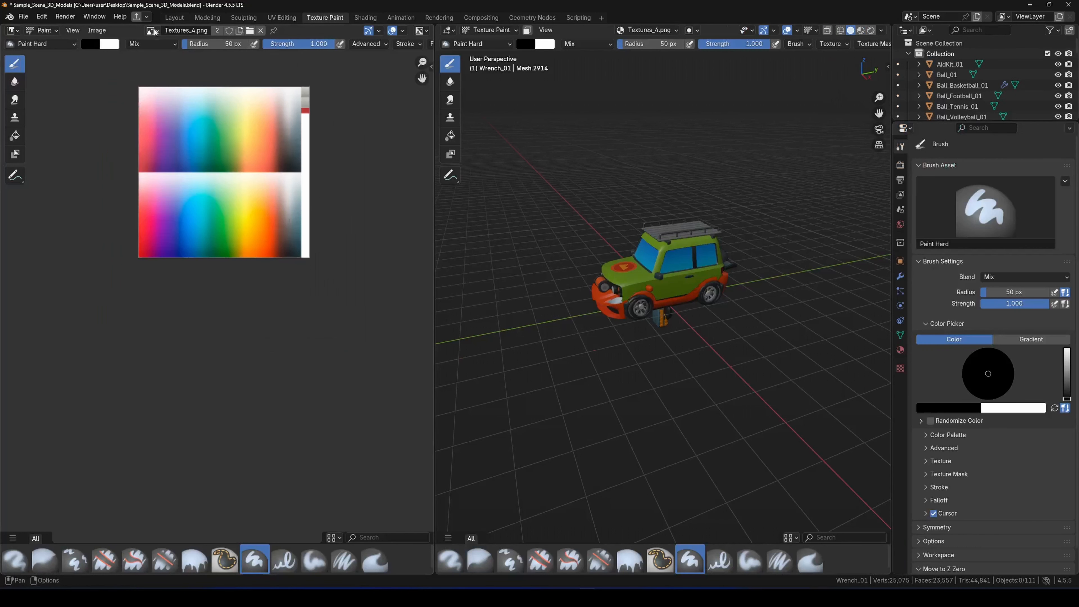
left_click(151, 30)
left_click(171, 69)
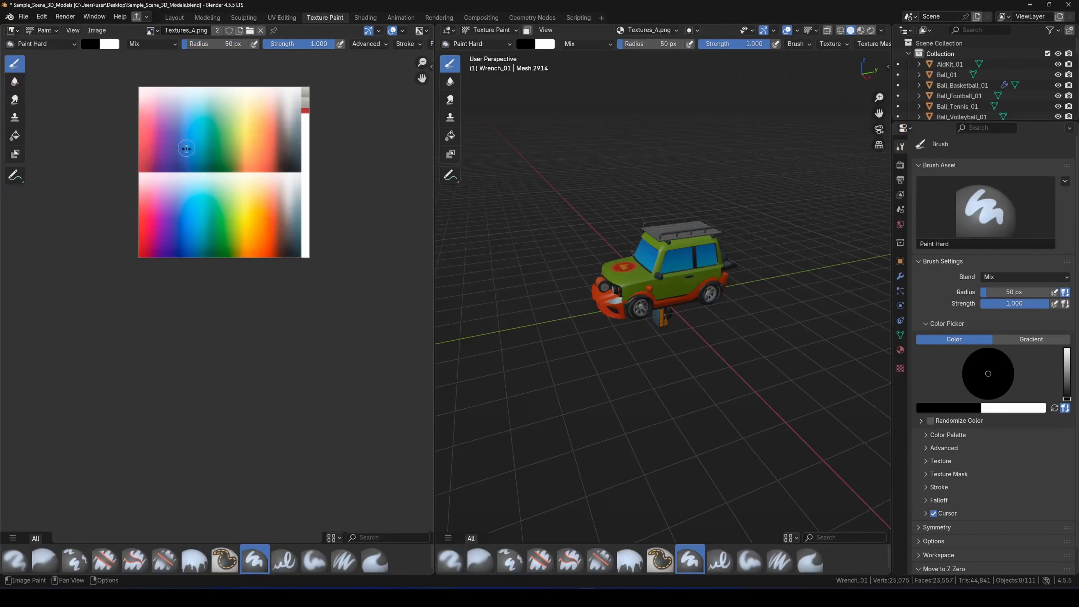
left_click(96, 30)
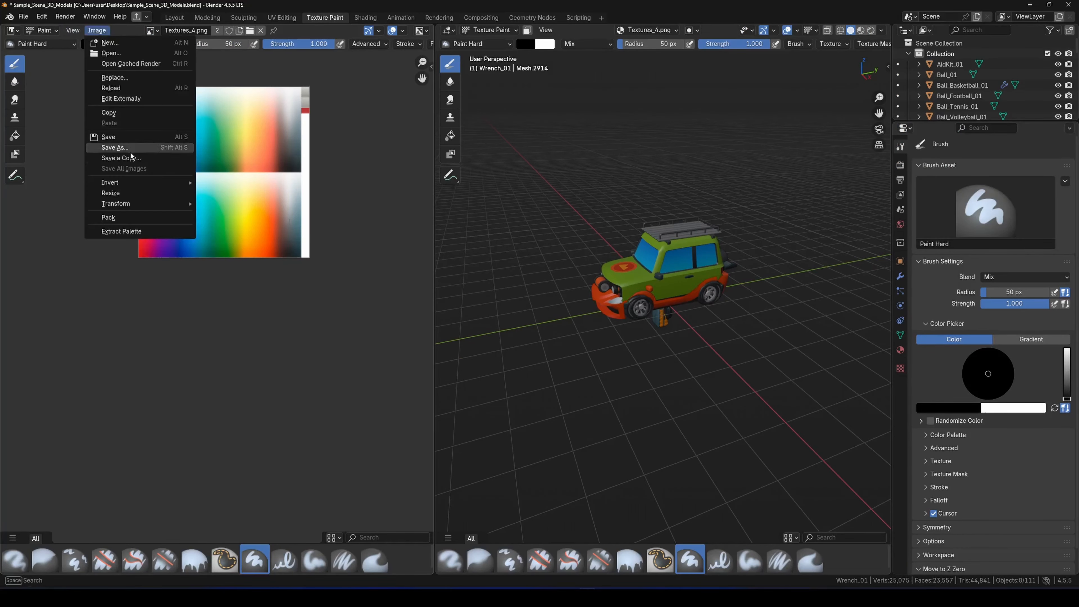
left_click(106, 147)
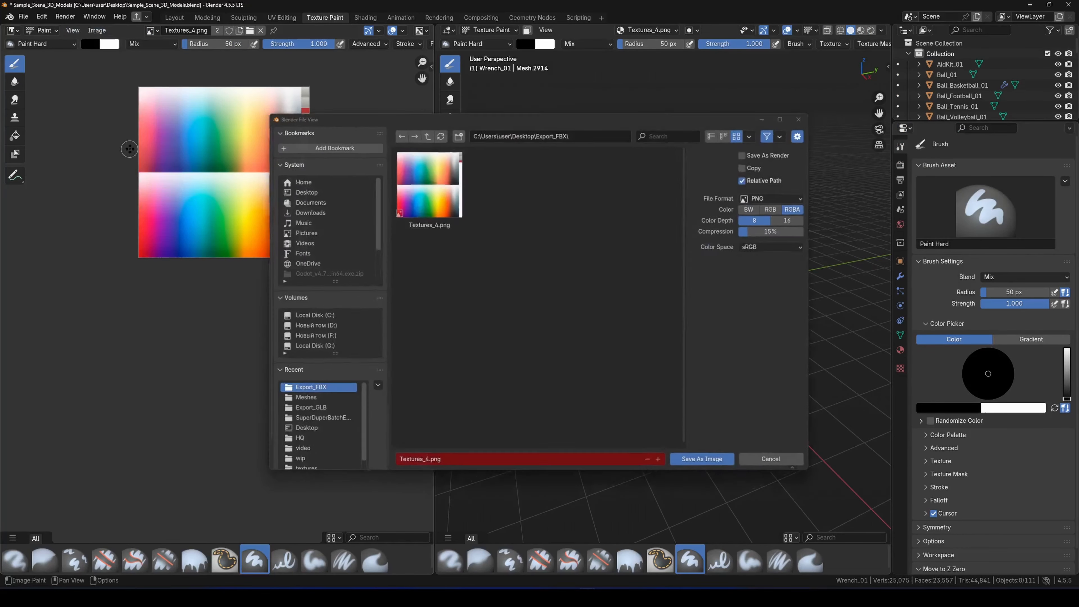
left_click(709, 465)
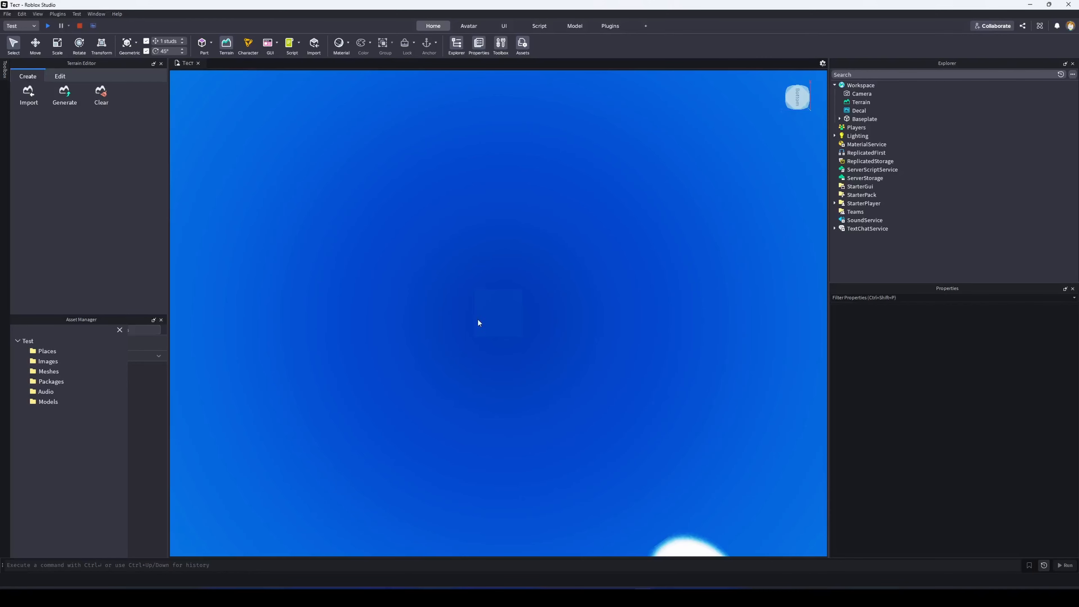
Switch to Roblox Studio and bulk-import all files from the Export_FBX folder into Meshes, applying the import options to every file
double_click(62, 370)
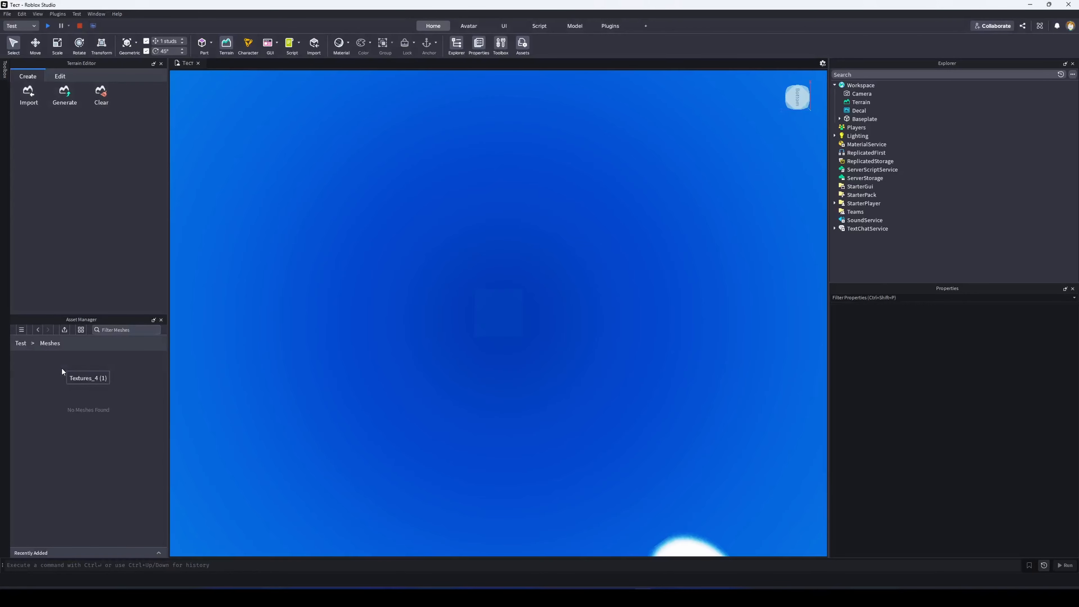
left_click(65, 330)
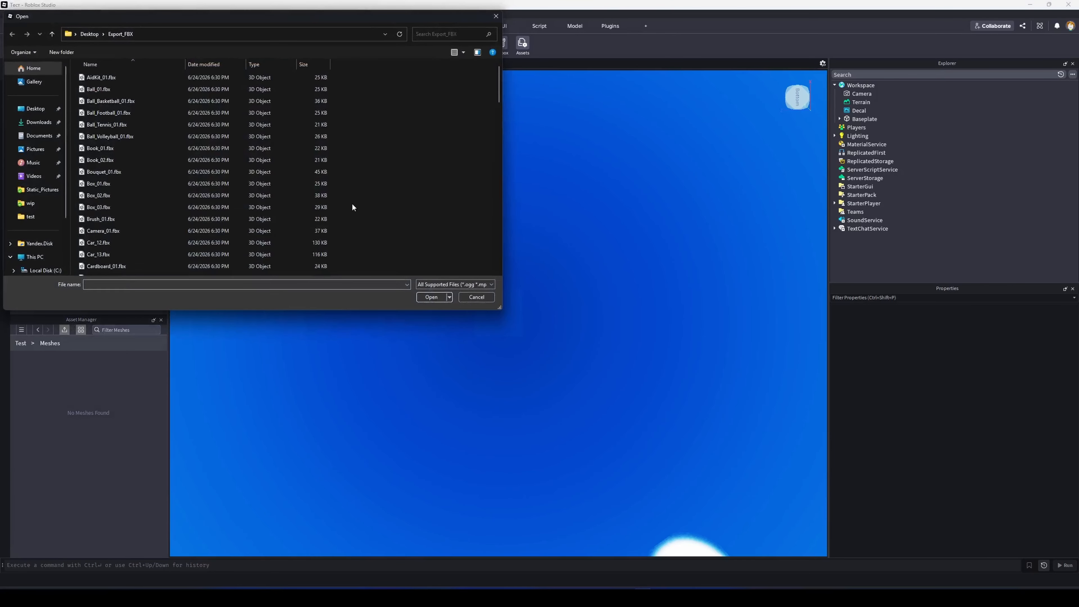
key("ctrl+a")
left_click(426, 298)
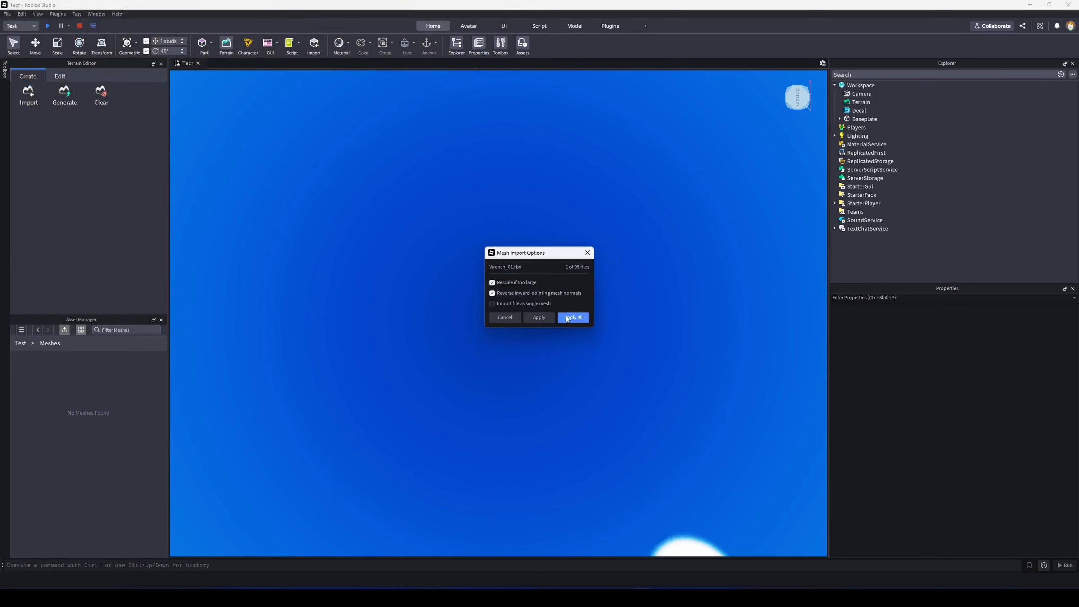
left_click(572, 317)
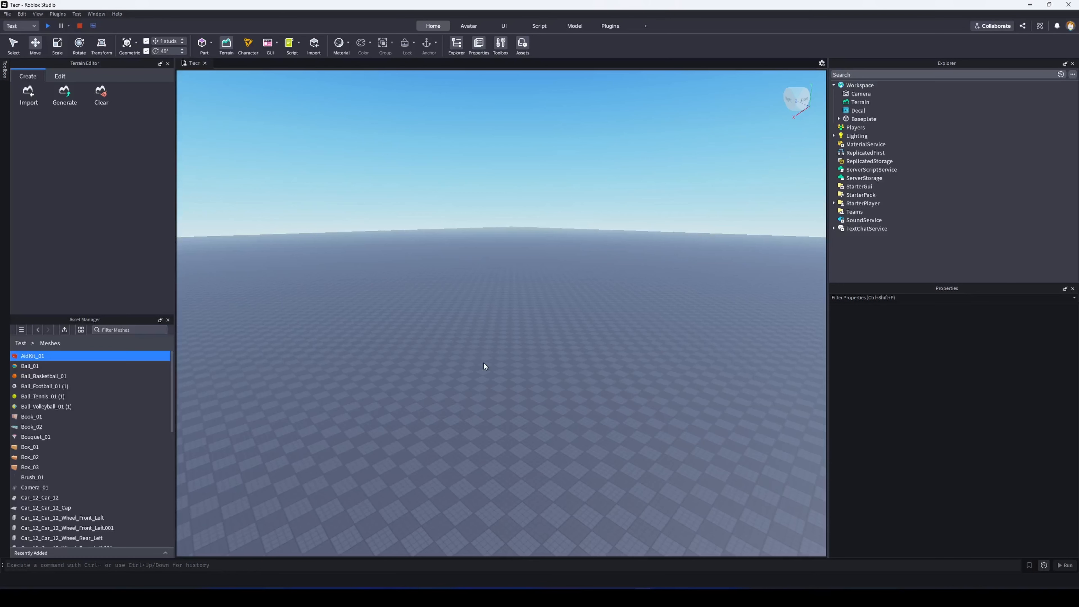
Look through the imported meshes and place AidKit_01 and Ball_01 side by side on the baseplate
scroll(123, 427, "down", 20)
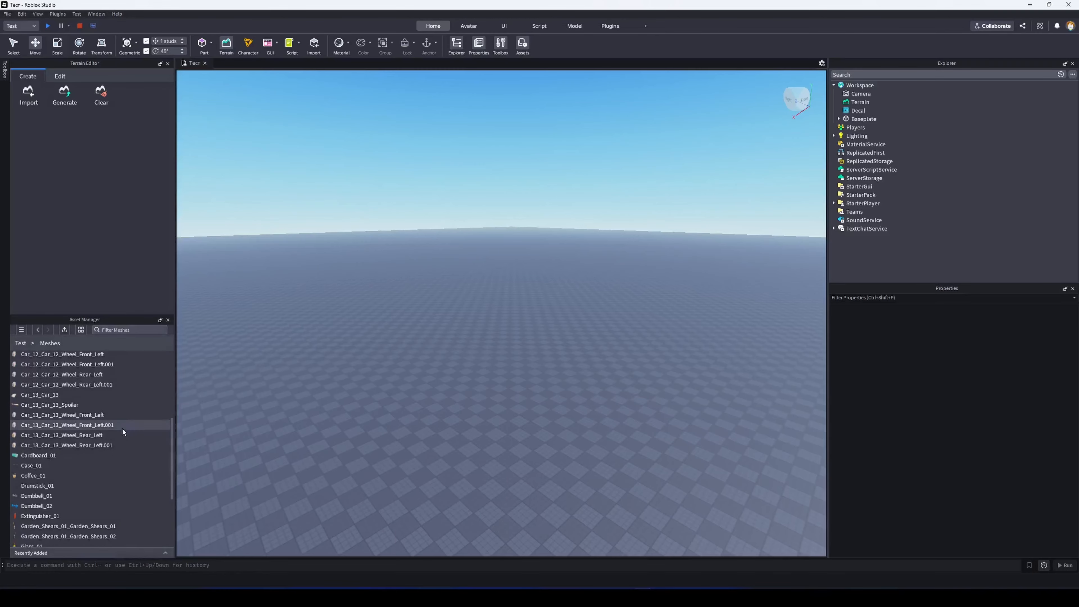
scroll(128, 430, "up", 15)
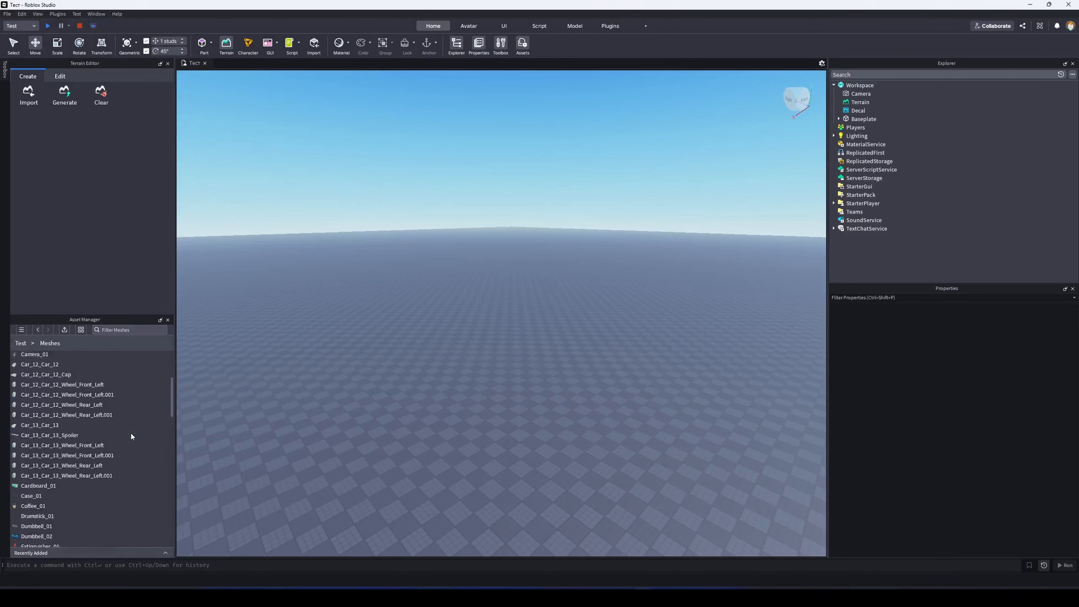
scroll(131, 431, "up", 2)
left_click(37, 356)
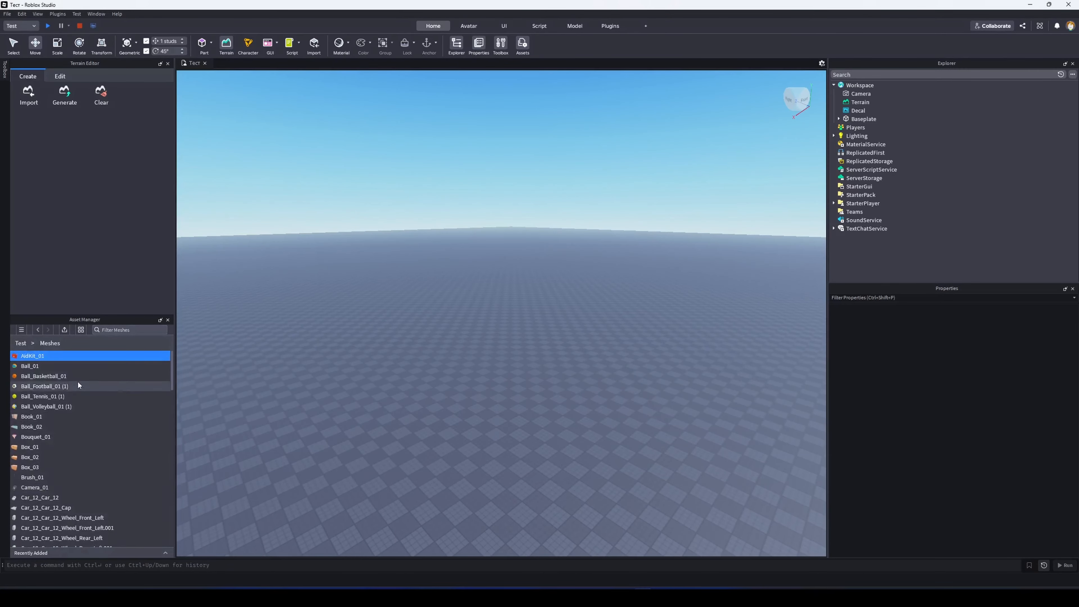
left_click_drag(38, 355, 424, 358)
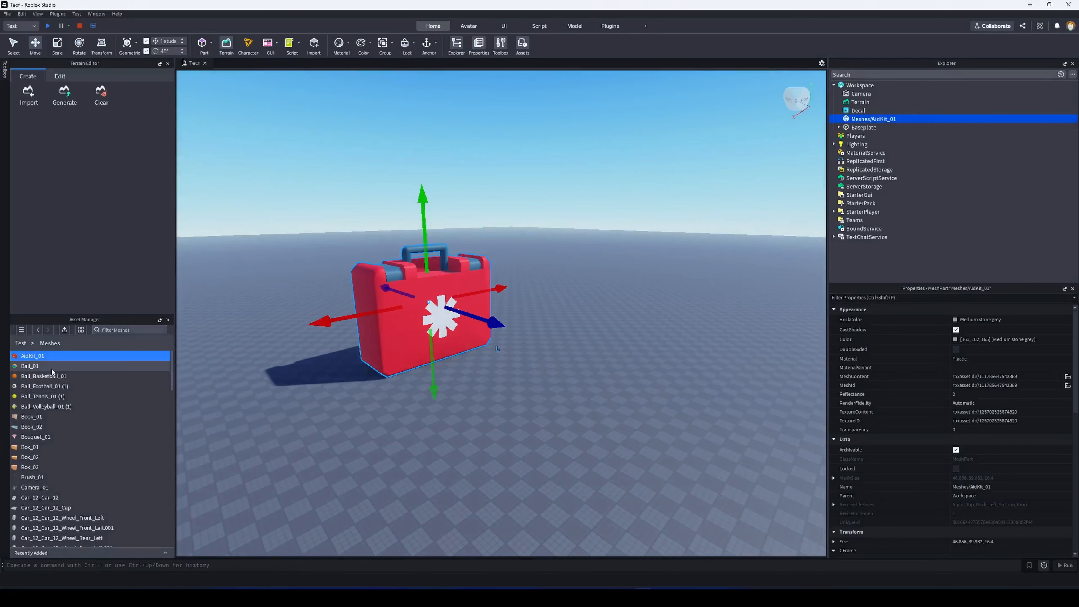
left_click_drag(48, 366, 628, 342)
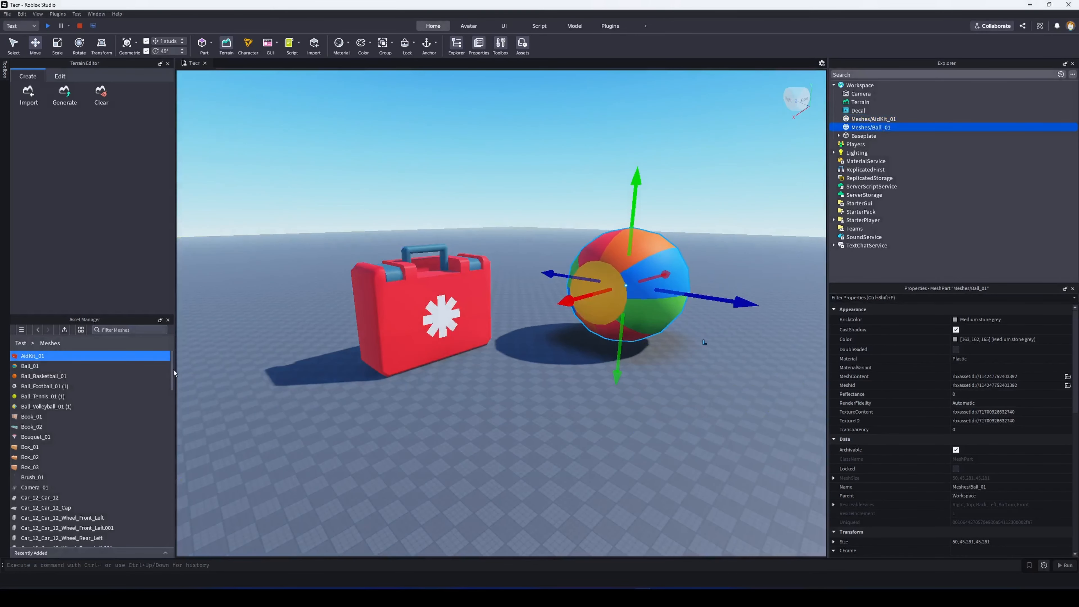
Show the project's imported images and set the ball's texture content to the SolarBattery image
left_click(22, 329)
left_click(34, 360)
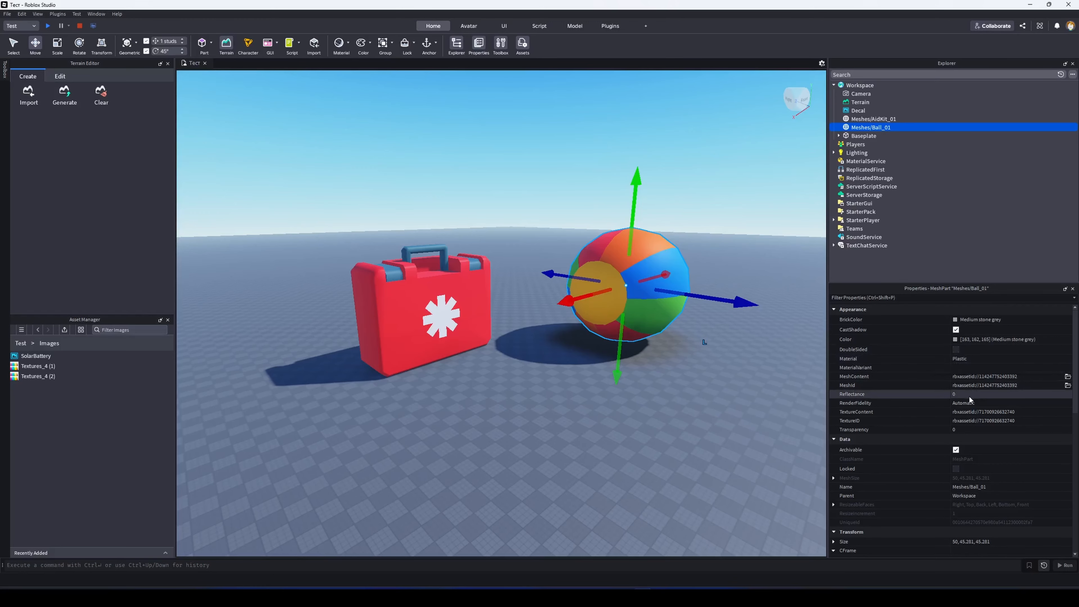
left_click(965, 415)
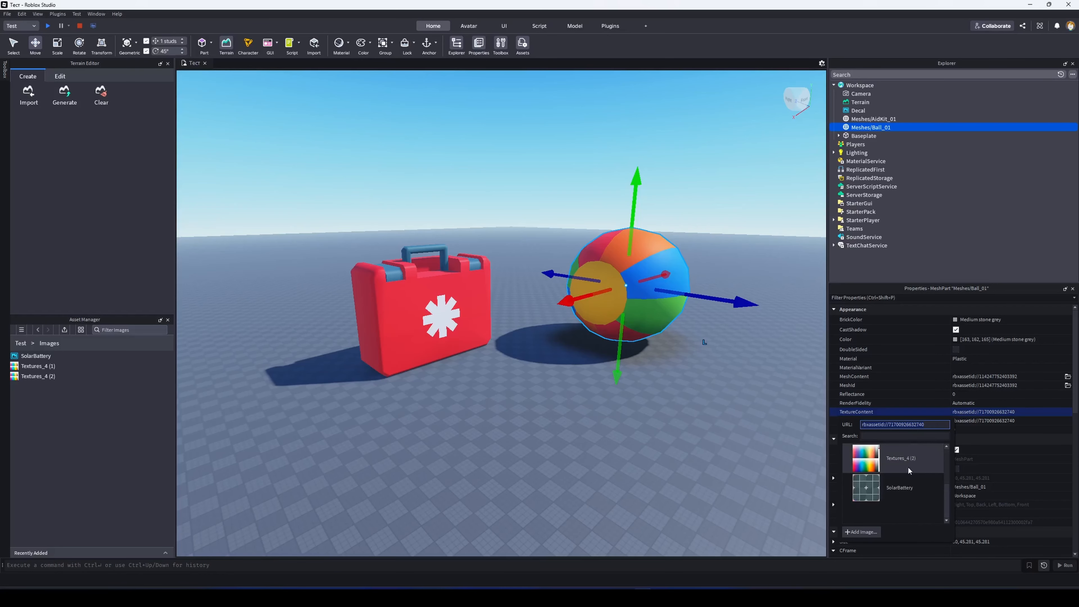
left_click(903, 480)
Select the first-aid kit and set its texture content to a Textures_4 image
left_click(471, 331)
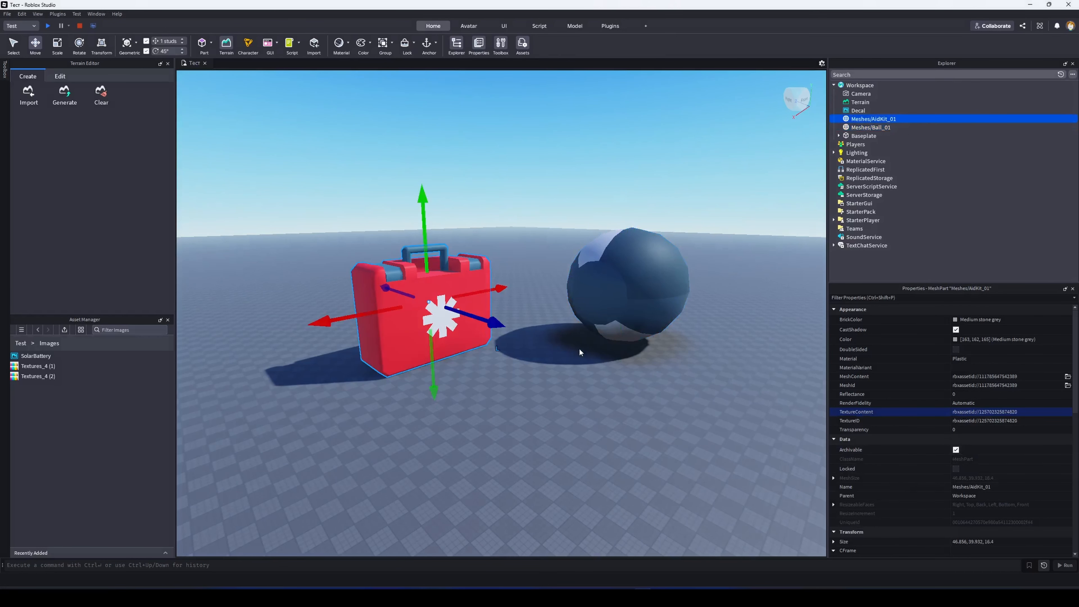
left_click(958, 413)
left_click(901, 465)
right_click_drag(543, 337, 543, 341)
Return to the imported meshes and place Book_01, Box_01, Box_02 and Car_12_Car_12 in front of the existing models
left_click(22, 329)
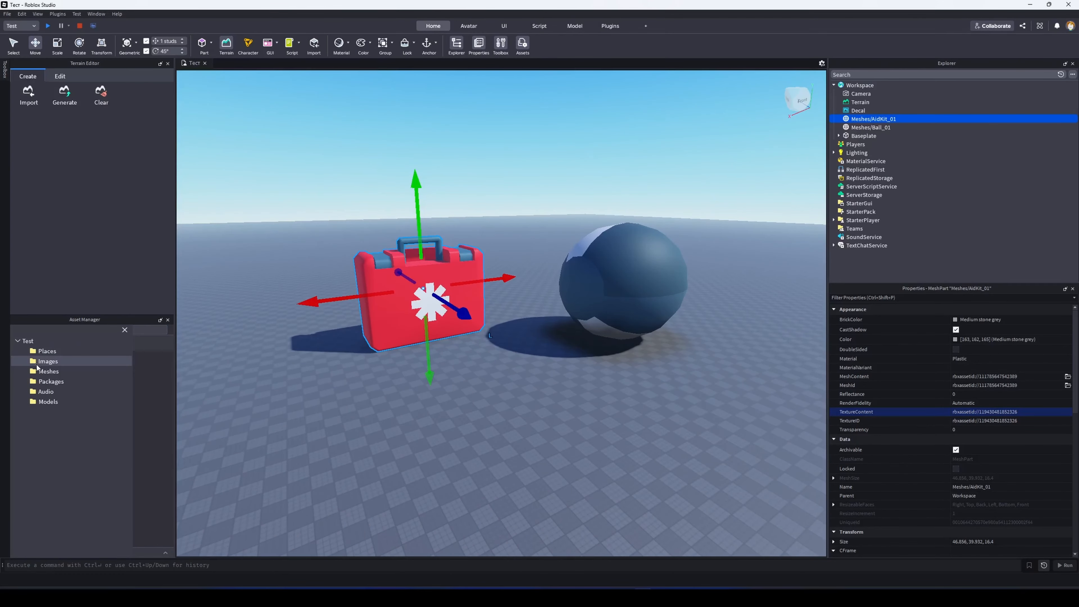
left_click(50, 371)
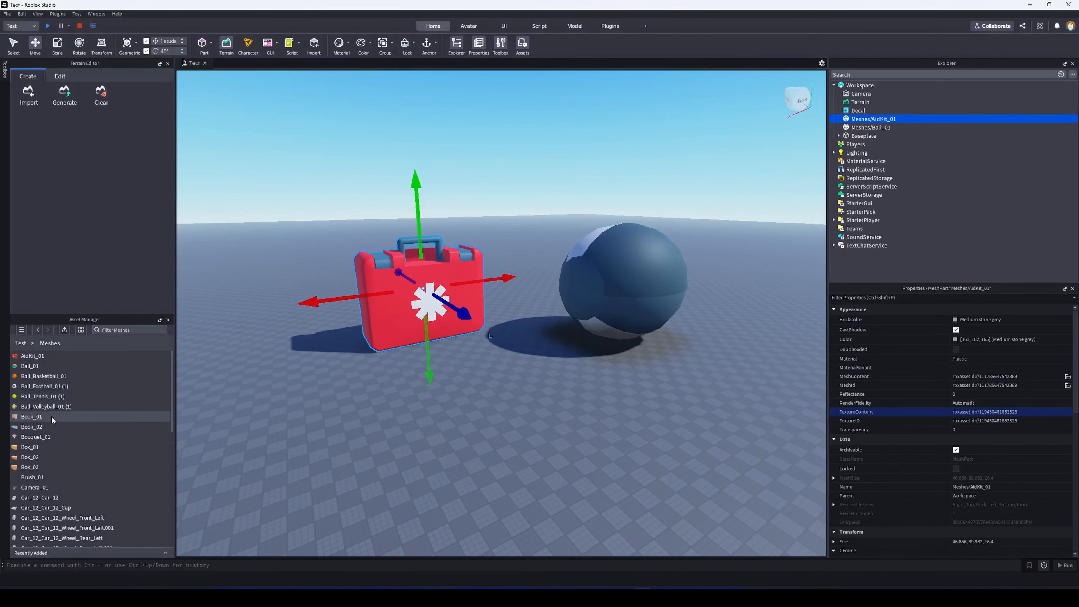
left_click_drag(49, 414, 412, 378)
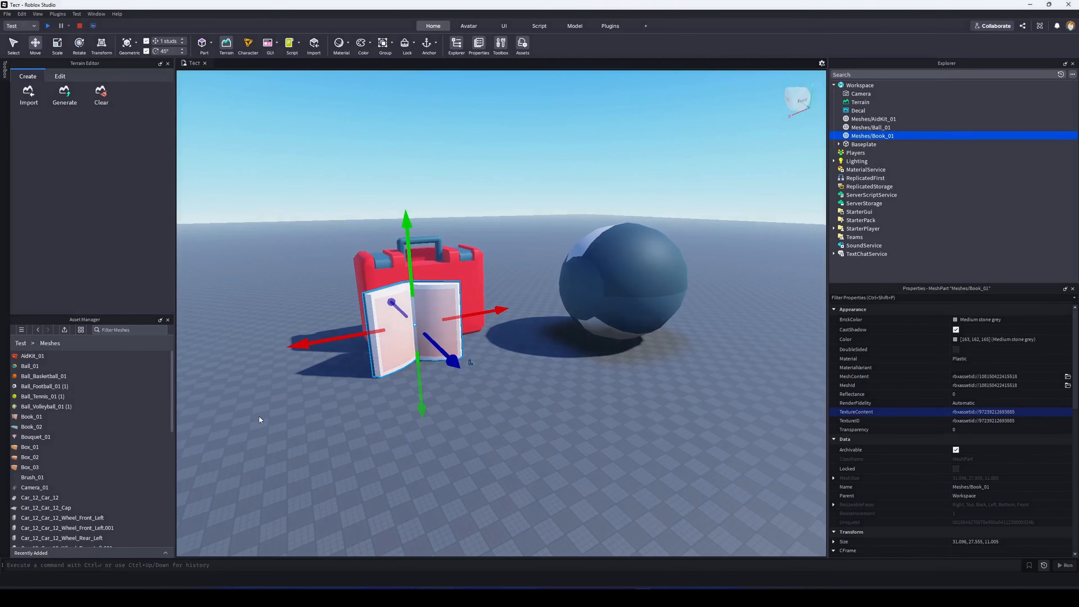
left_click_drag(48, 448, 562, 340)
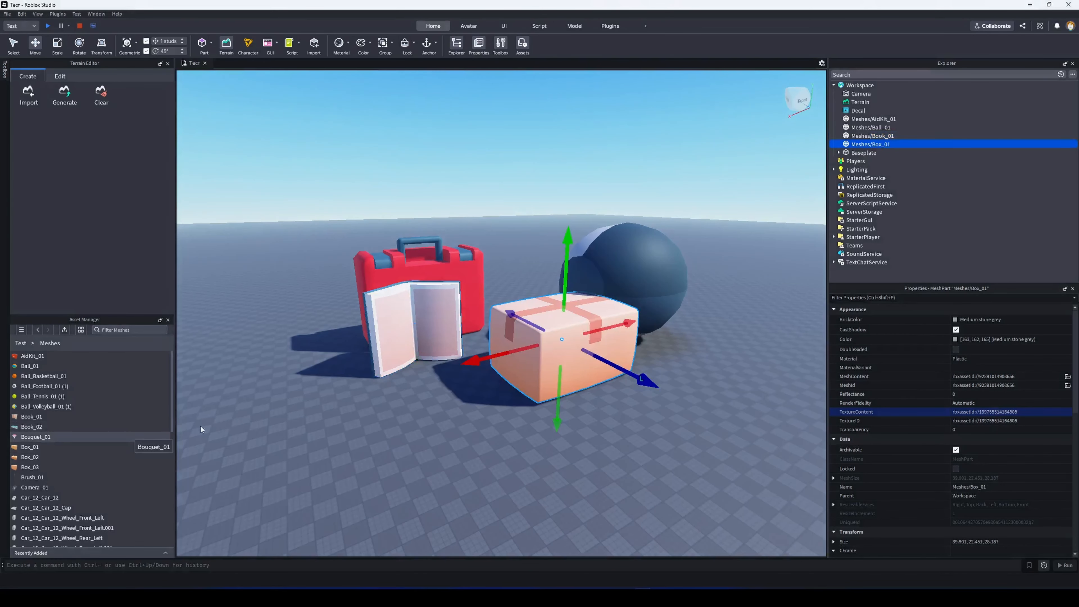
left_click_drag(38, 458, 378, 381)
left_click_drag(40, 498, 539, 434)
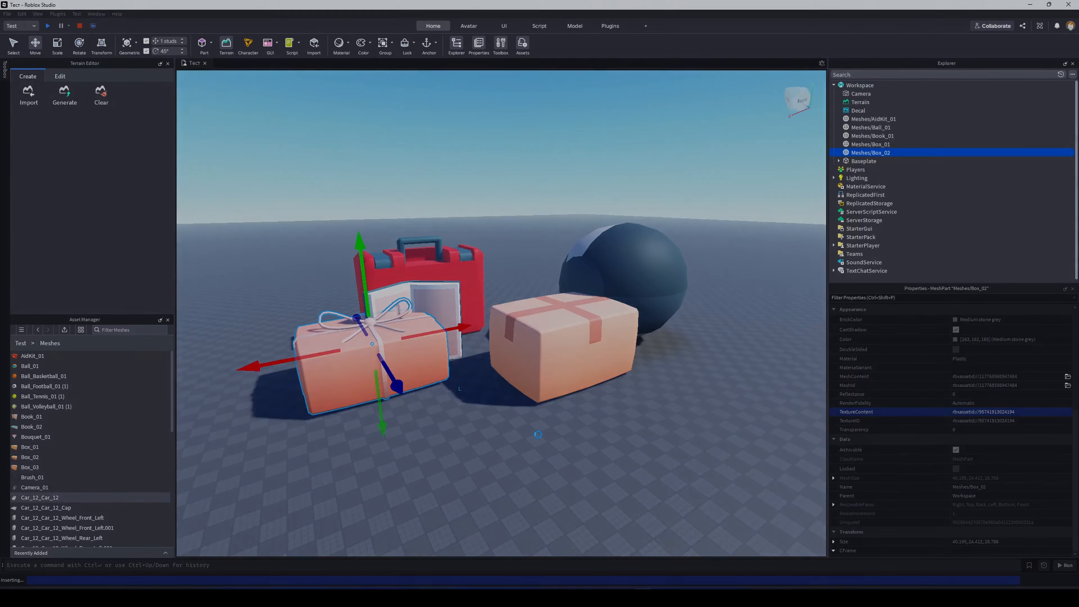